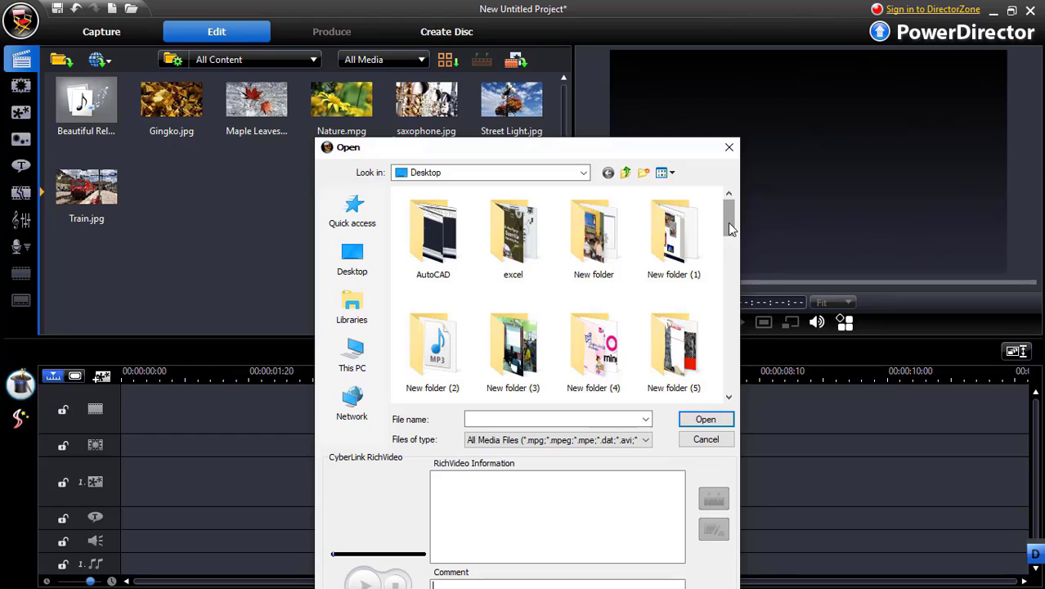
Import all the images from New folder (4) on the Desktop into the media library
{"action": "left_click_drag", "start_coordinate": [730, 229], "coordinate": [713, 350]}
{"action": "double_click", "coordinate": [593, 219]}
{"action": "left_click", "coordinate": [434, 233]}
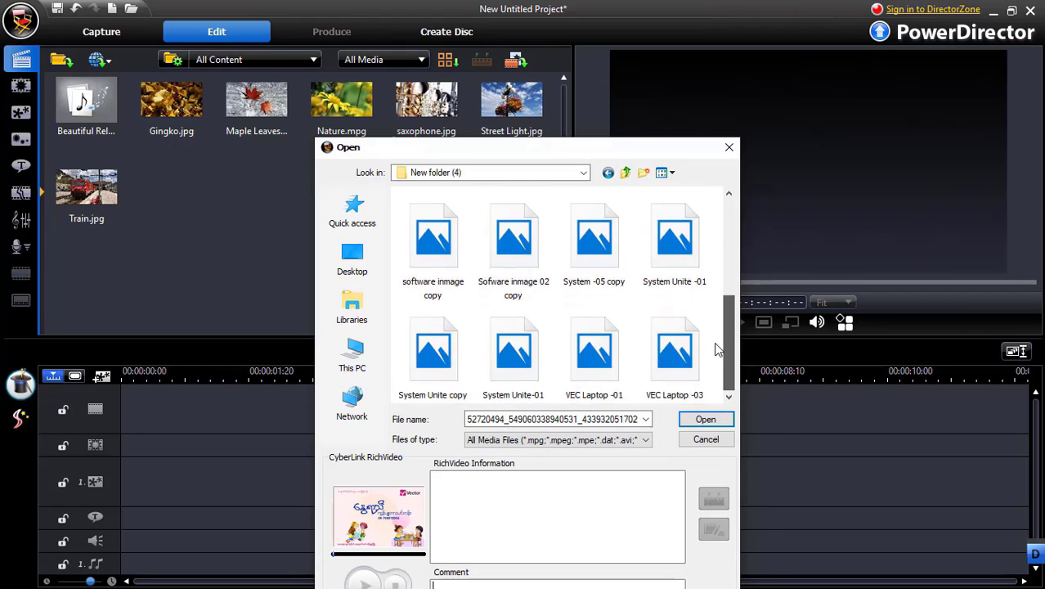
{"action": "left_click", "coordinate": [675, 359], "text": "shift"}
{"action": "left_click", "coordinate": [685, 421]}
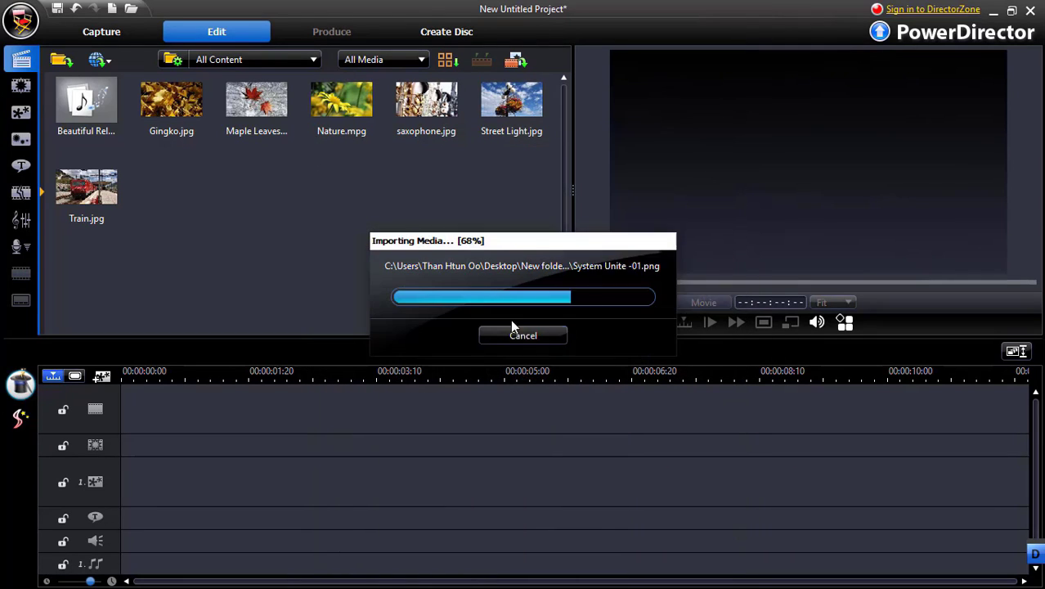
{"action": "left_click", "coordinate": [432, 243]}
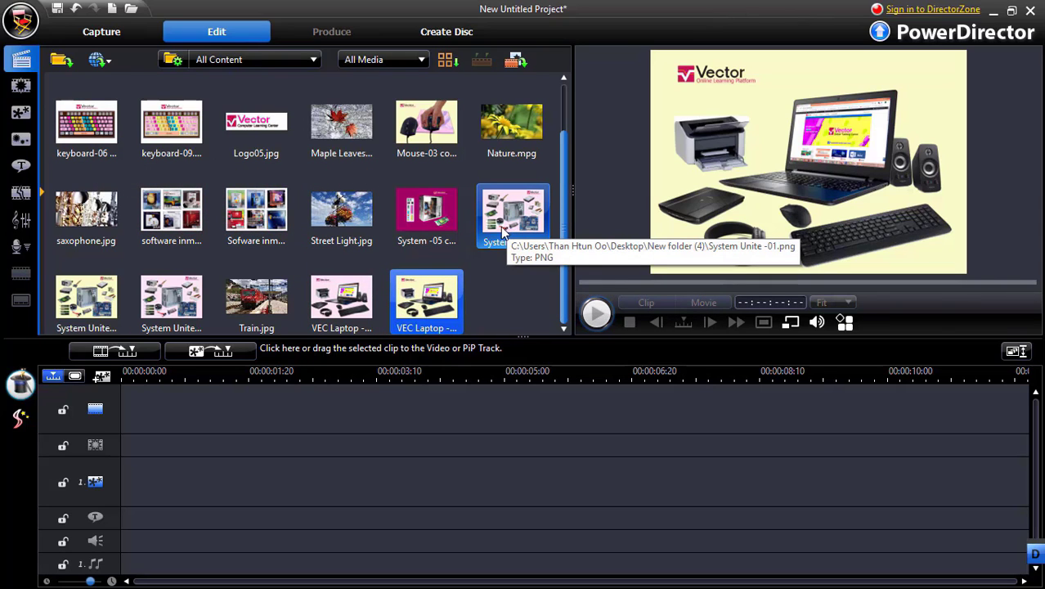
Place computer set -02.png on the video track and insert the 52720494_549… image before it at the start
{"action": "scroll", "coordinate": [440, 233], "scroll_direction": "up", "scroll_amount": 1}
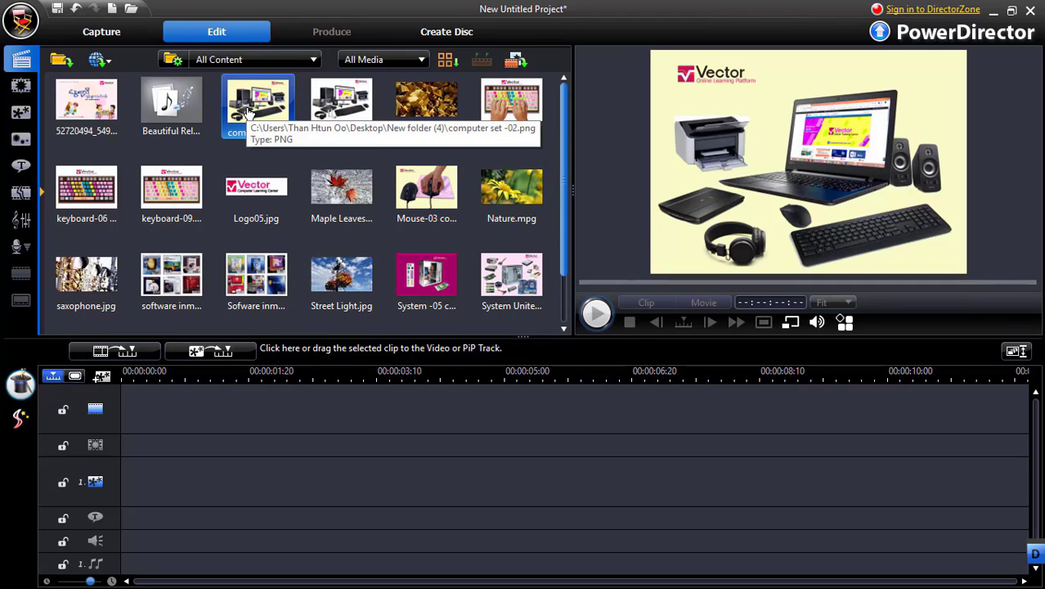
{"action": "left_click_drag", "start_coordinate": [249, 113], "coordinate": [173, 413]}
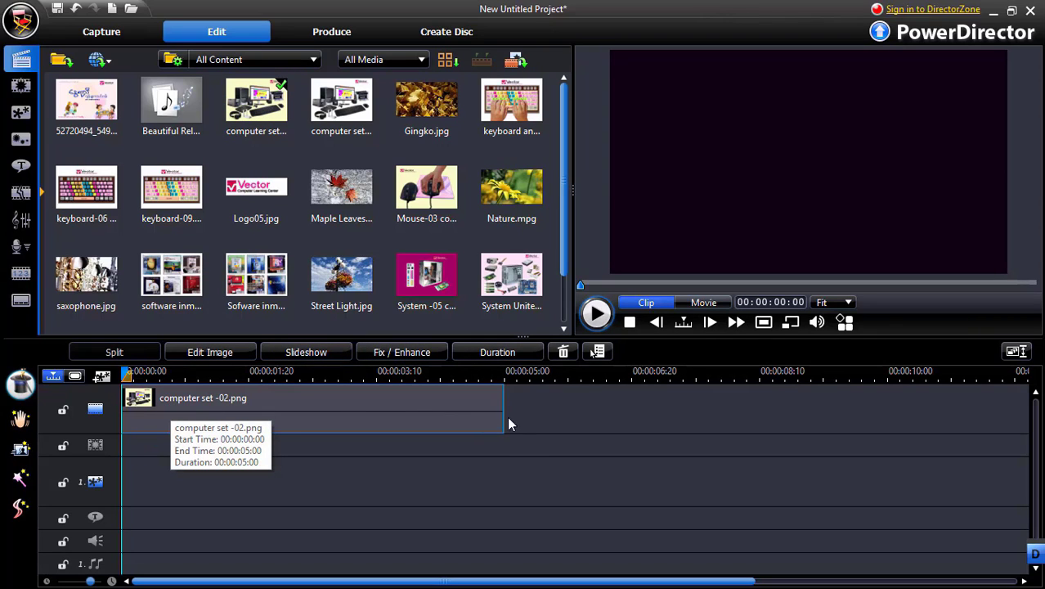
{"action": "scroll", "coordinate": [530, 444], "scroll_direction": "up", "scroll_amount": 1}
{"action": "scroll", "coordinate": [529, 444], "scroll_direction": "down", "scroll_amount": 2}
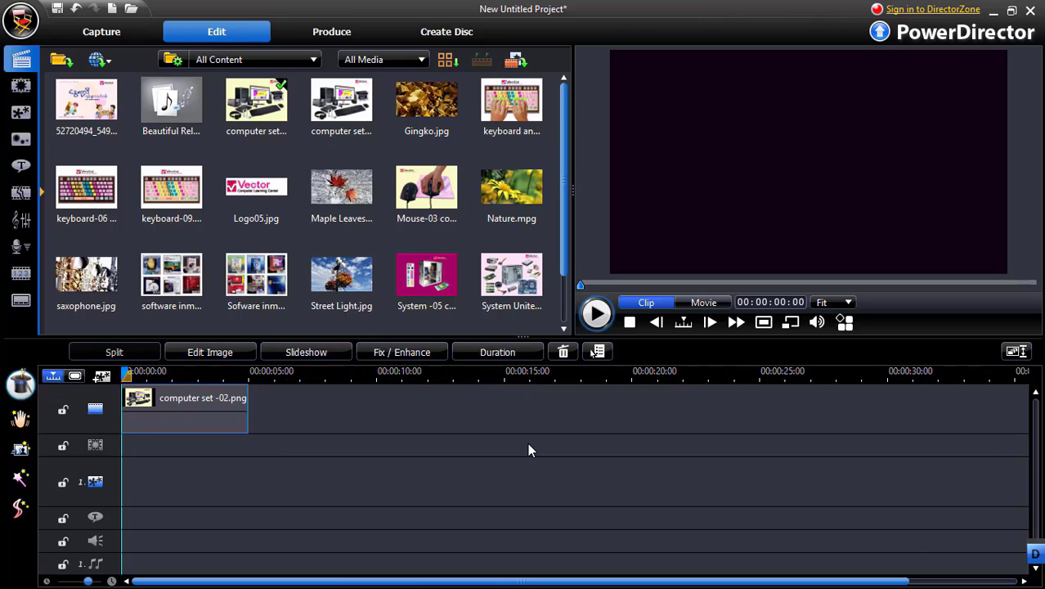
{"action": "scroll", "coordinate": [527, 449], "scroll_direction": "down", "scroll_amount": 1}
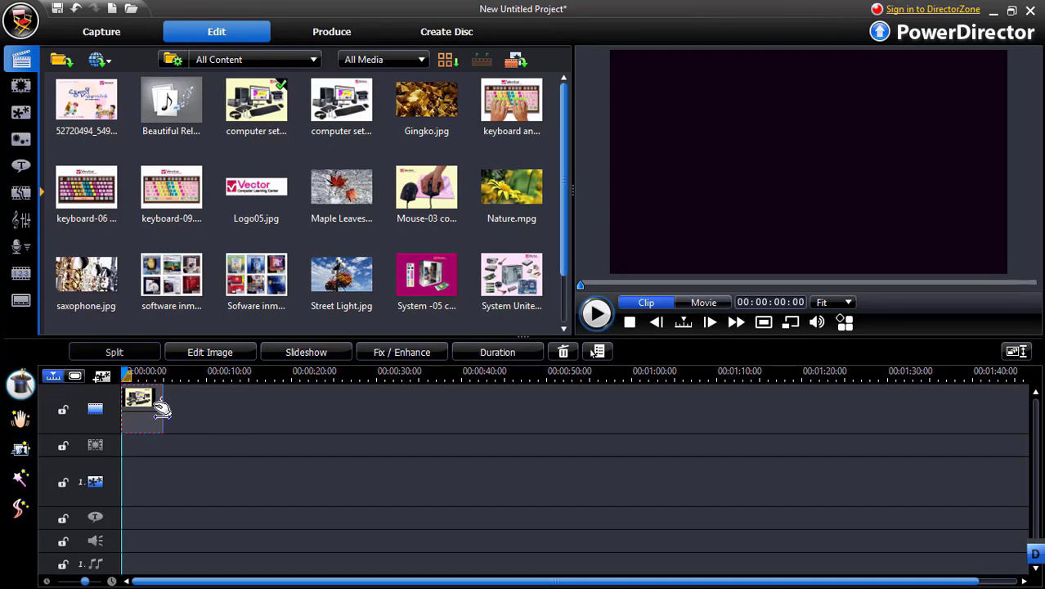
{"action": "left_click_drag", "start_coordinate": [161, 409], "coordinate": [190, 413]}
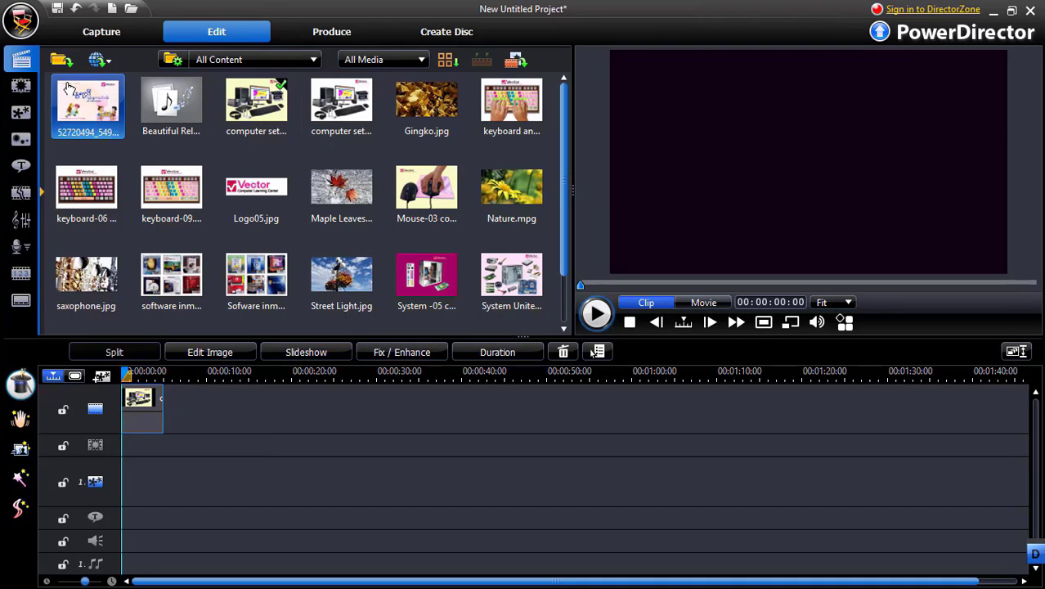
{"action": "left_click", "coordinate": [83, 107]}
{"action": "left_click_drag", "start_coordinate": [82, 107], "coordinate": [150, 409]}
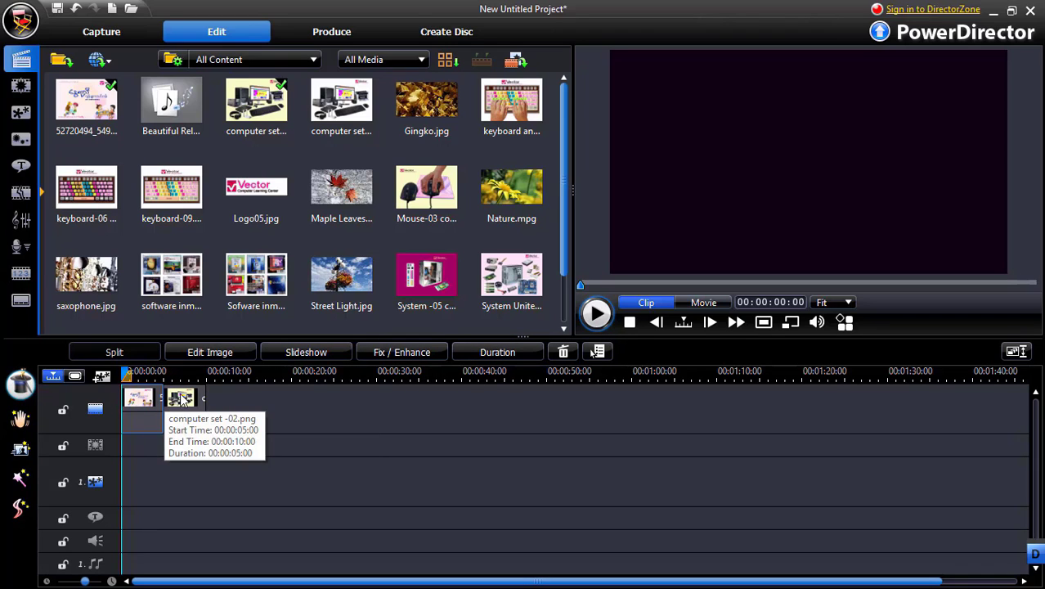
Append the keyboard-06, software inmage, Mouse-03, System -05 and System Unite -01 images in that order to the video track
{"action": "left_click_drag", "start_coordinate": [86, 195], "coordinate": [243, 420]}
{"action": "left_click_drag", "start_coordinate": [171, 280], "coordinate": [293, 402]}
{"action": "left_click_drag", "start_coordinate": [426, 192], "coordinate": [350, 404]}
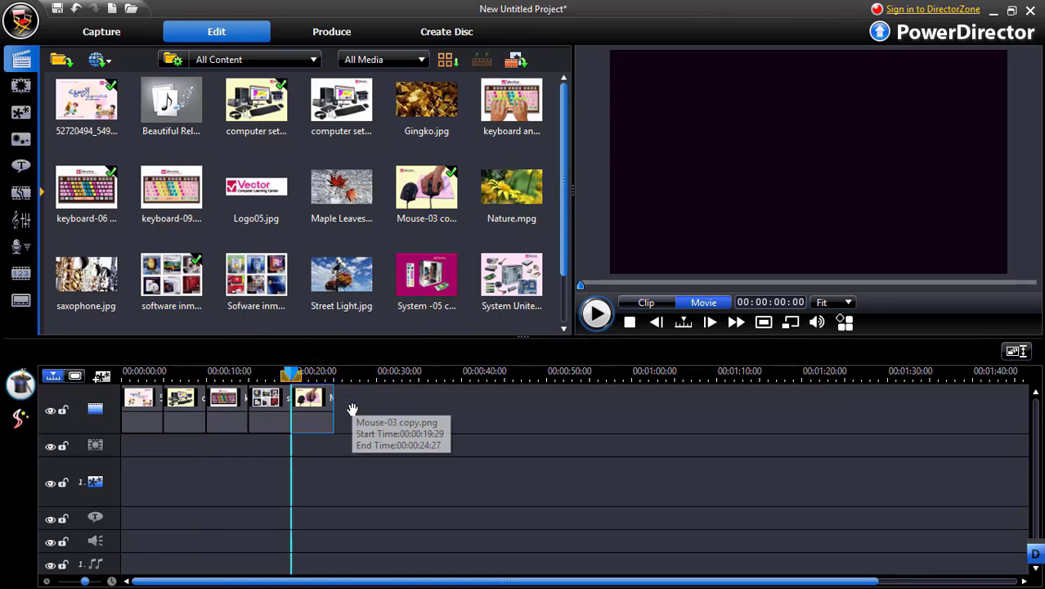
{"action": "left_click", "coordinate": [438, 282]}
{"action": "left_click_drag", "start_coordinate": [437, 282], "coordinate": [381, 410]}
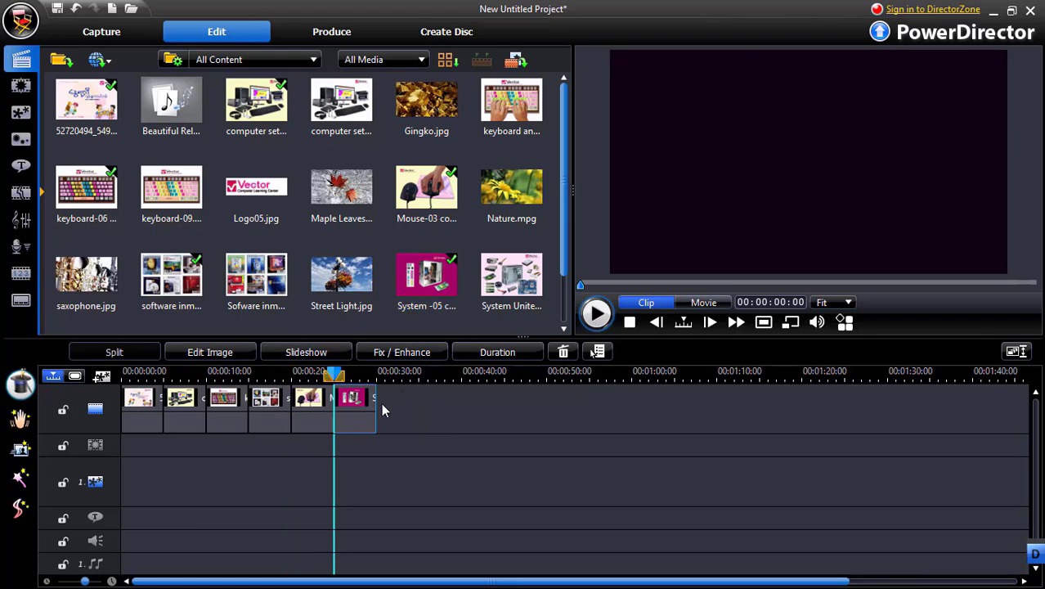
{"action": "left_click_drag", "start_coordinate": [509, 291], "coordinate": [398, 403]}
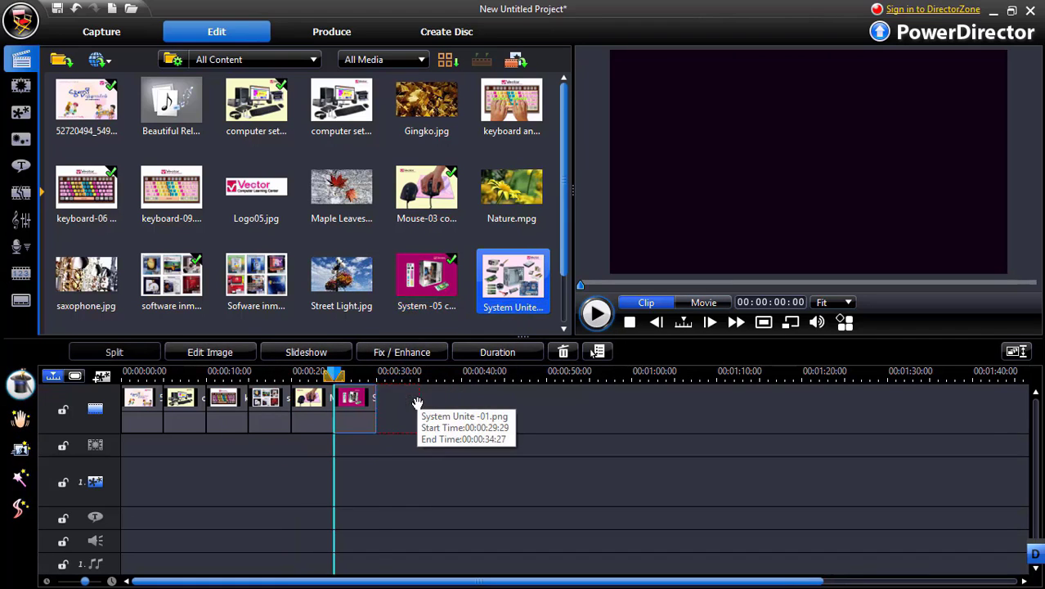
Append the keyboard and Hand-01, System Unite-01 and VEC Laptop -01 images to the end of the video track
{"action": "scroll", "coordinate": [291, 270], "scroll_direction": "down", "scroll_amount": 1}
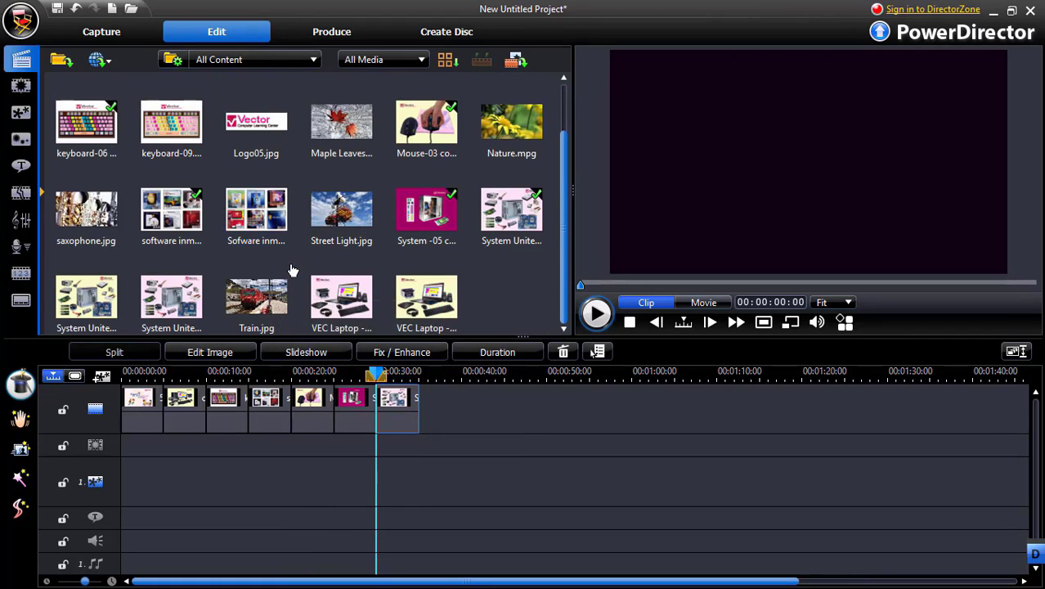
{"action": "scroll", "coordinate": [263, 225], "scroll_direction": "up", "scroll_amount": 1}
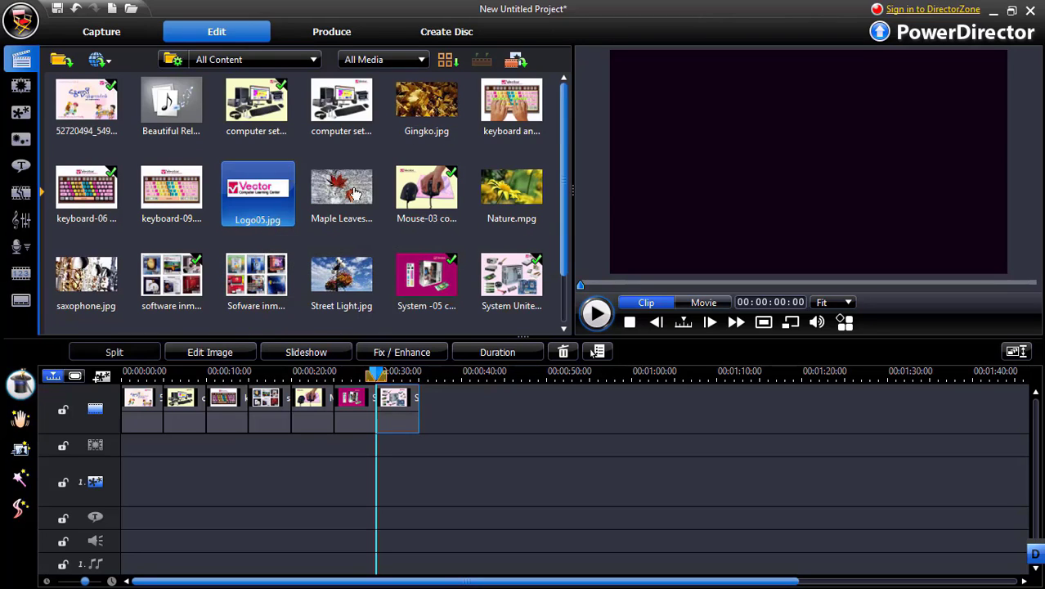
{"action": "left_click_drag", "start_coordinate": [513, 104], "coordinate": [459, 398]}
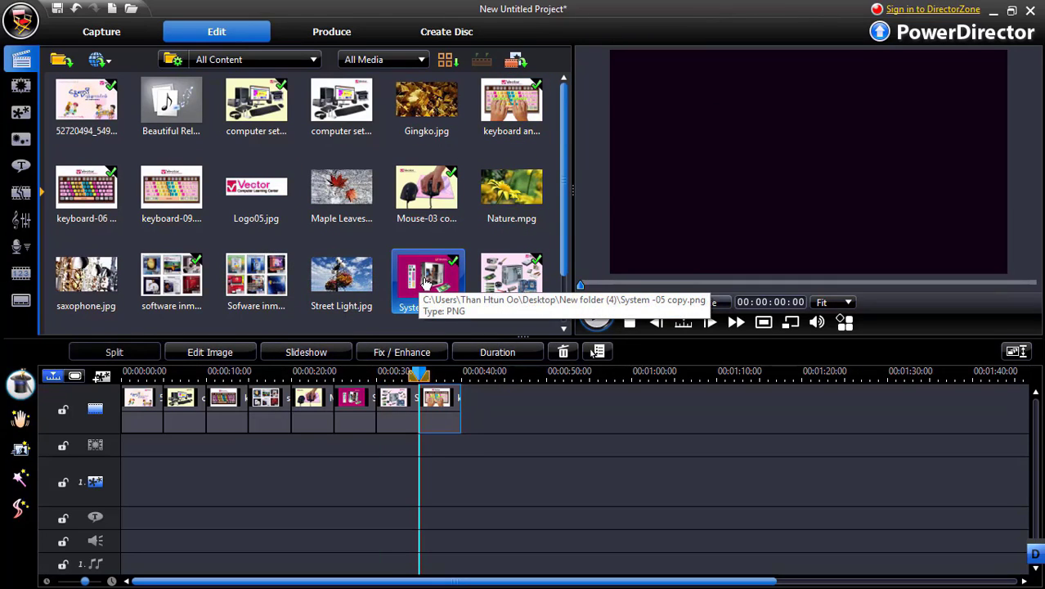
{"action": "scroll", "coordinate": [424, 281], "scroll_direction": "down", "scroll_amount": 1}
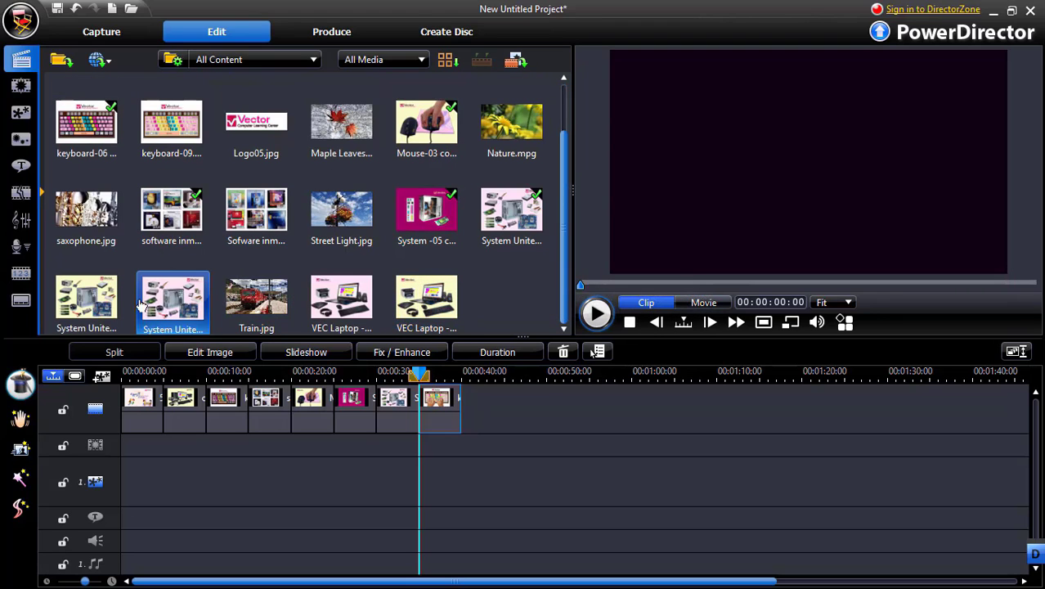
{"action": "left_click_drag", "start_coordinate": [168, 296], "coordinate": [483, 399]}
{"action": "left_click", "coordinate": [345, 309]}
{"action": "left_click_drag", "start_coordinate": [345, 311], "coordinate": [534, 401]}
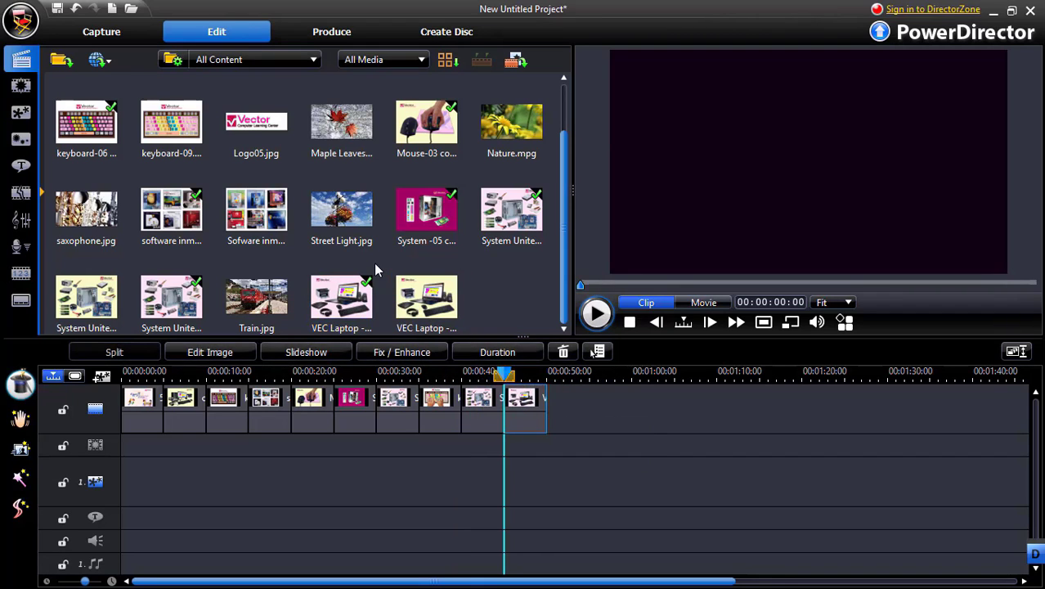
Import the Vector2019 image from the Desktop into the media library
{"action": "scroll", "coordinate": [374, 270], "scroll_direction": "up", "scroll_amount": 1}
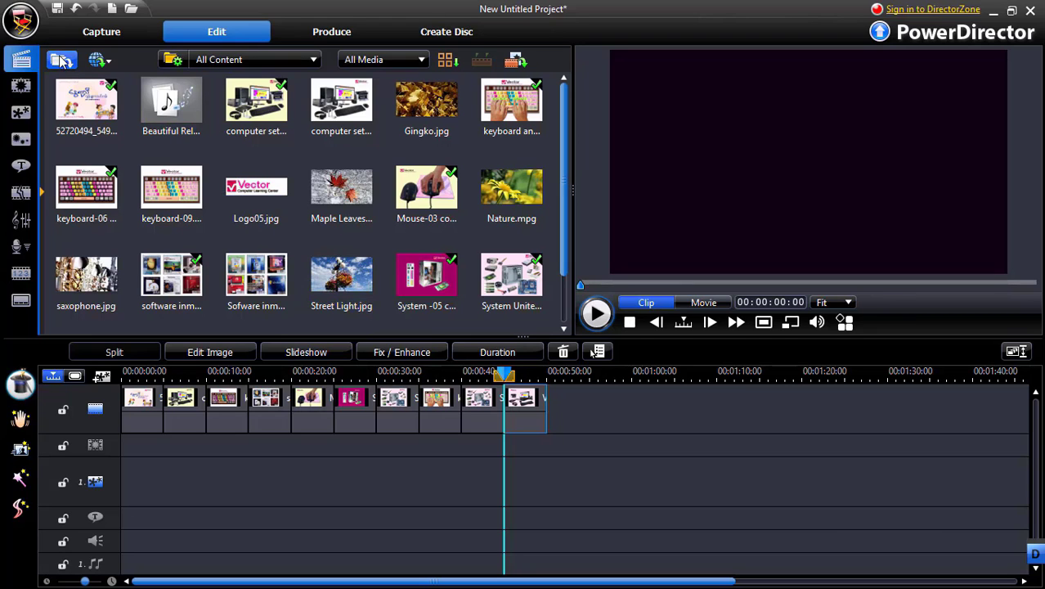
{"action": "left_click", "coordinate": [62, 61]}
{"action": "left_click", "coordinate": [86, 83]}
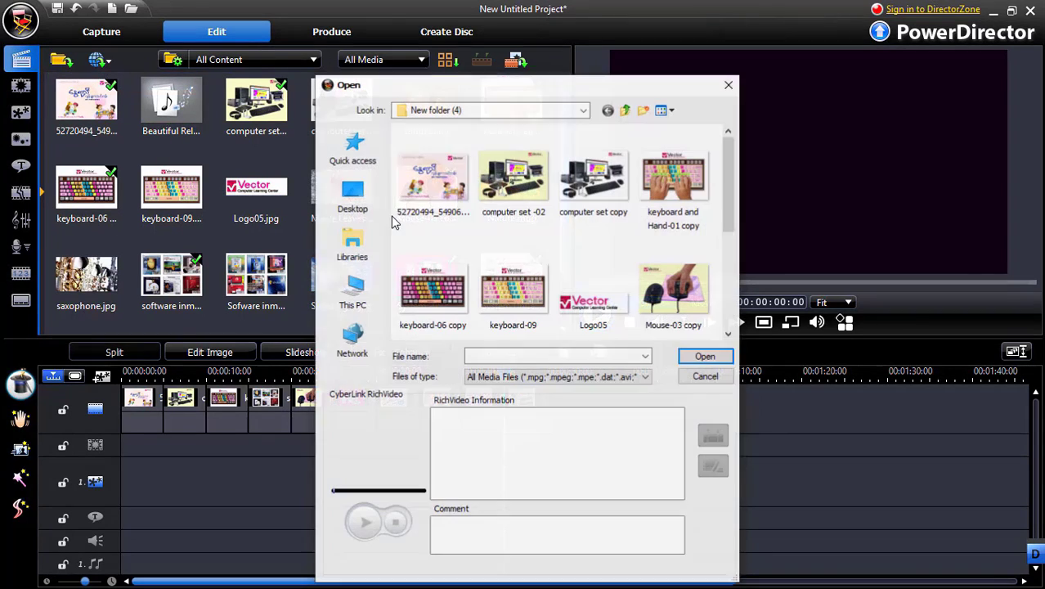
{"action": "left_click", "coordinate": [626, 110]}
{"action": "left_click_drag", "start_coordinate": [726, 160], "coordinate": [726, 287]}
{"action": "left_click", "coordinate": [445, 277]}
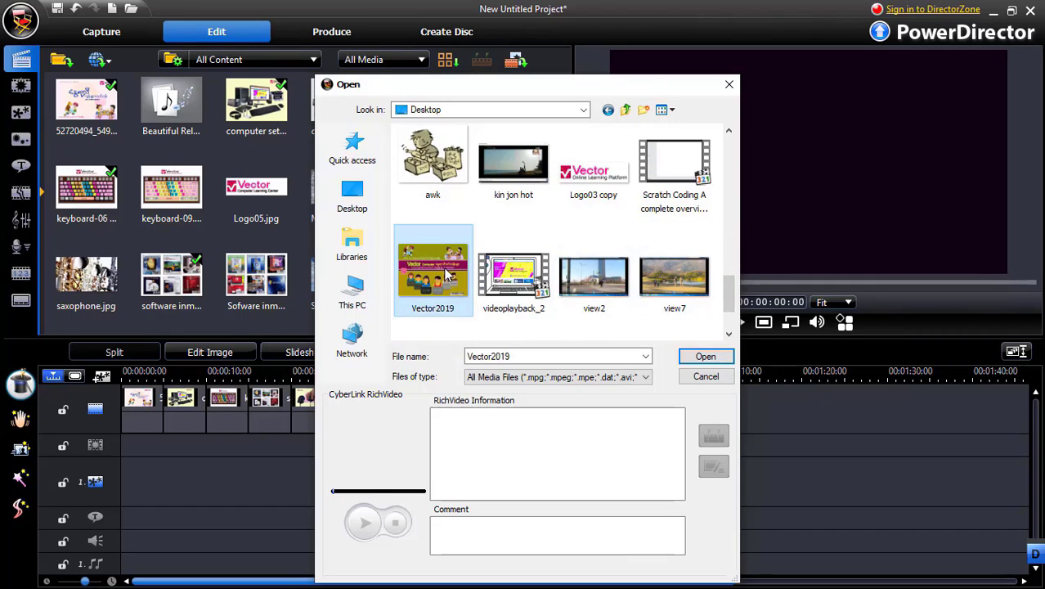
{"action": "left_click", "coordinate": [703, 359]}
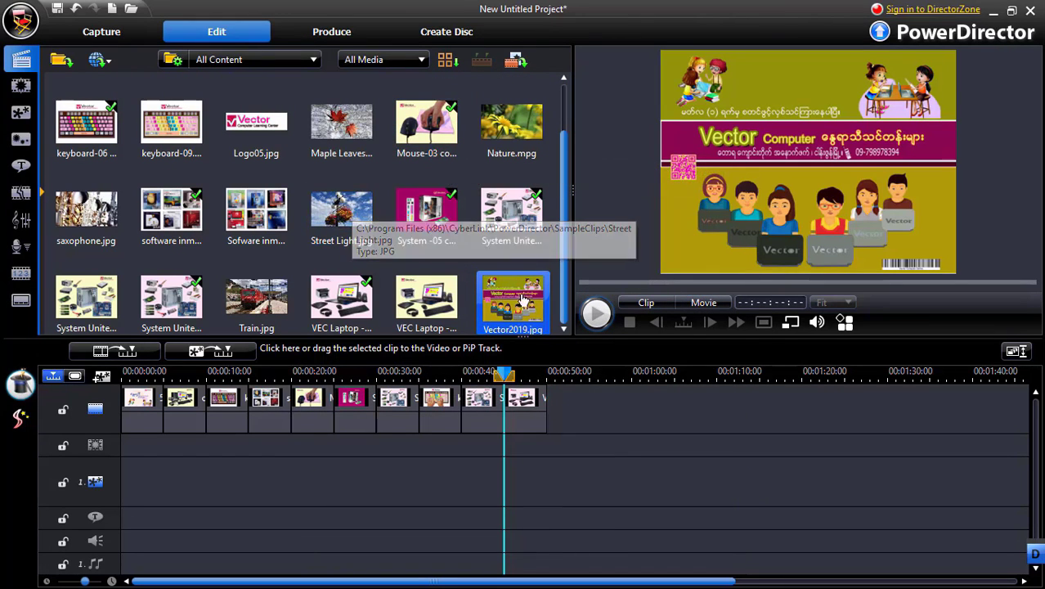
Append Vector2019.jpg to the video track's end and place a second copy between the keyboard-06 and software inmage clips
{"action": "left_click_drag", "start_coordinate": [511, 301], "coordinate": [591, 392]}
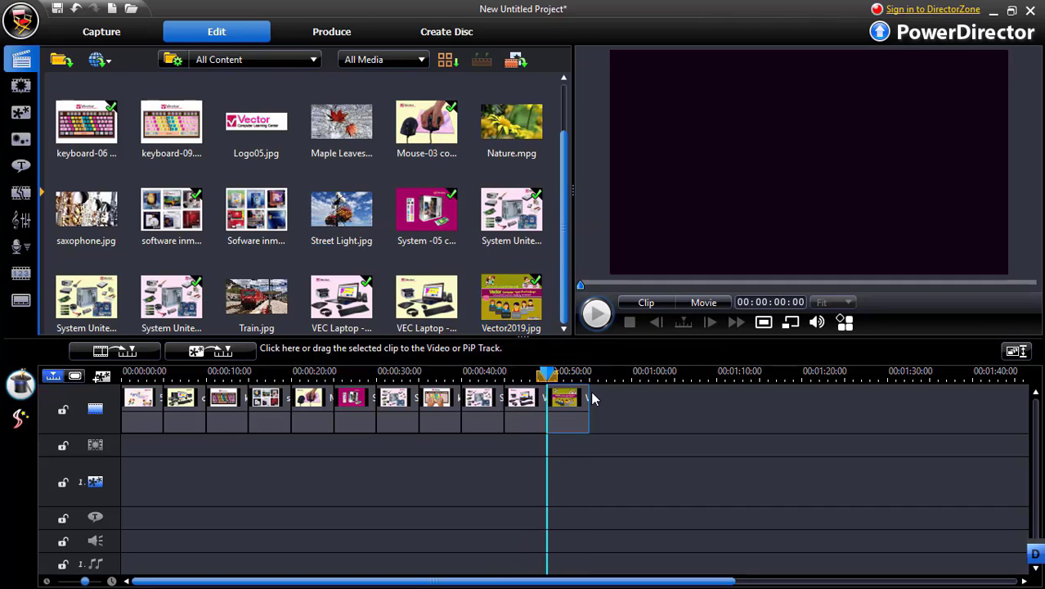
{"action": "left_click", "coordinate": [510, 303]}
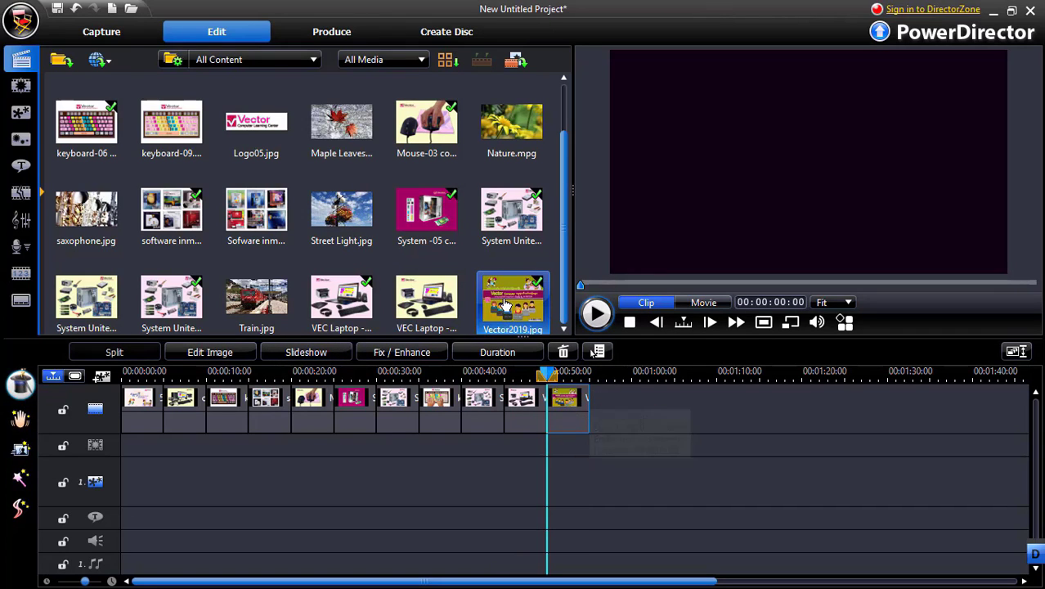
{"action": "left_click_drag", "start_coordinate": [499, 301], "coordinate": [148, 401]}
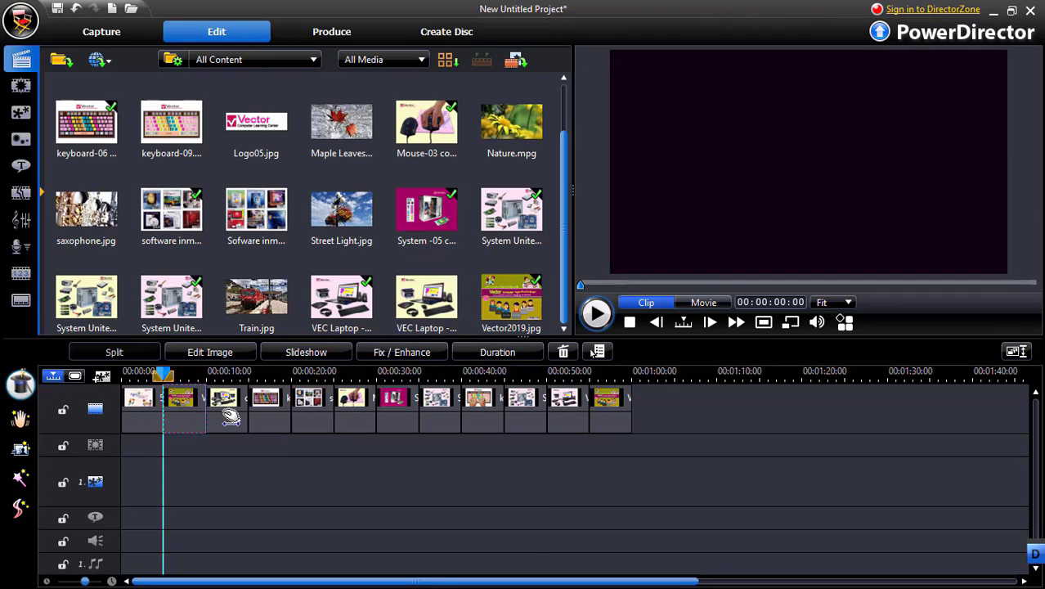
{"action": "left_click_drag", "start_coordinate": [232, 418], "coordinate": [314, 413]}
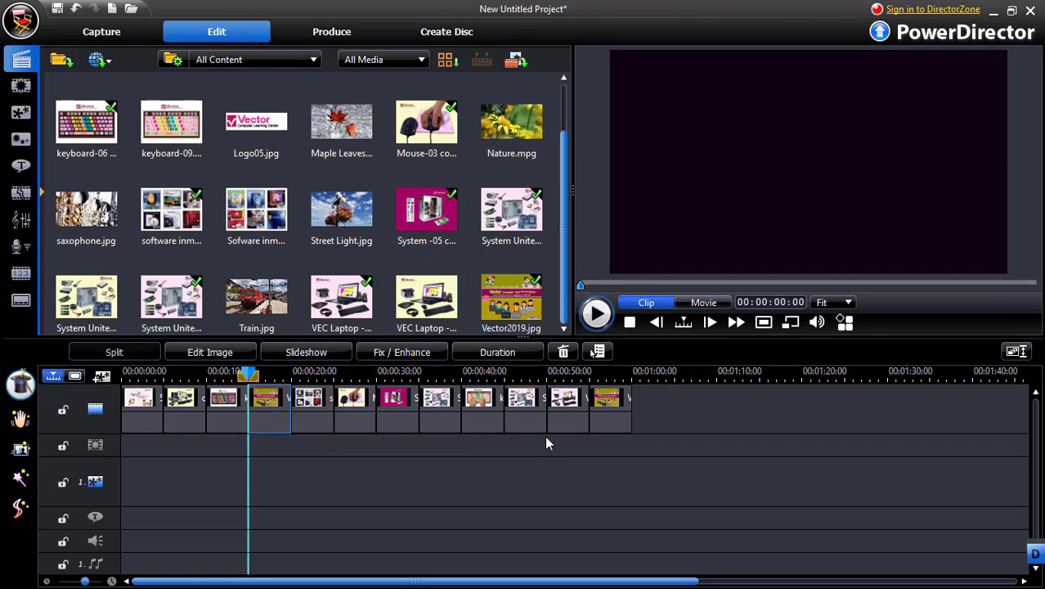
Preview the whole movie from the beginning of the timeline and pause it during the second clip
{"action": "left_click", "coordinate": [130, 373]}
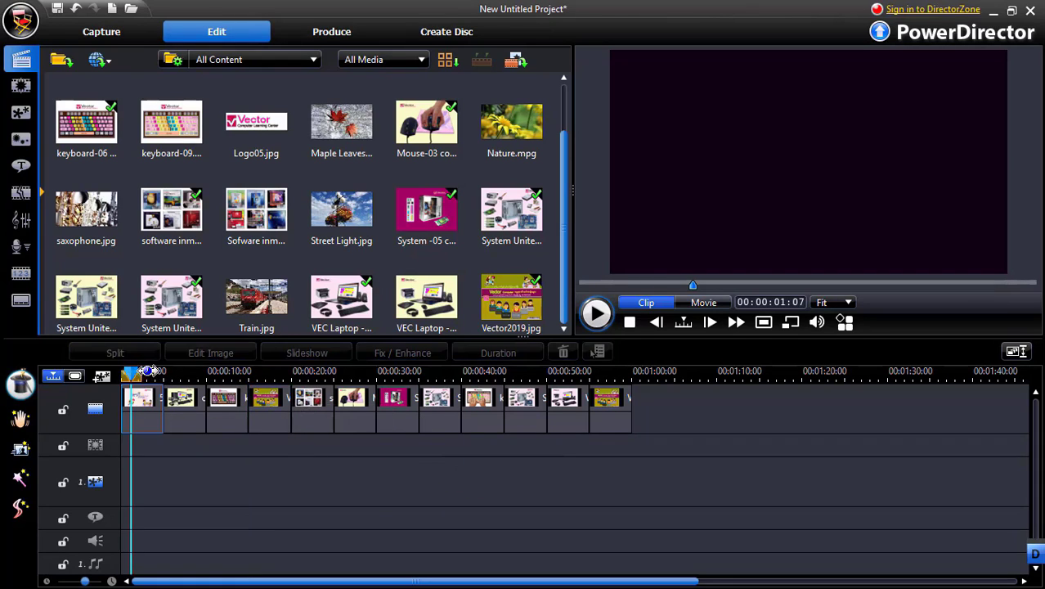
{"action": "left_click", "coordinate": [646, 303]}
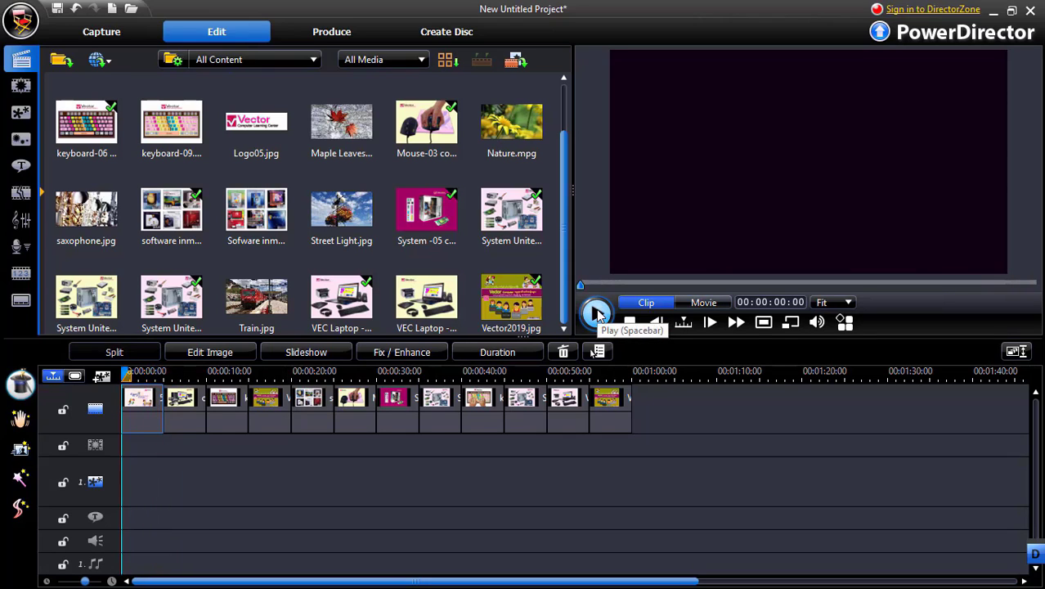
{"action": "left_click", "coordinate": [699, 307]}
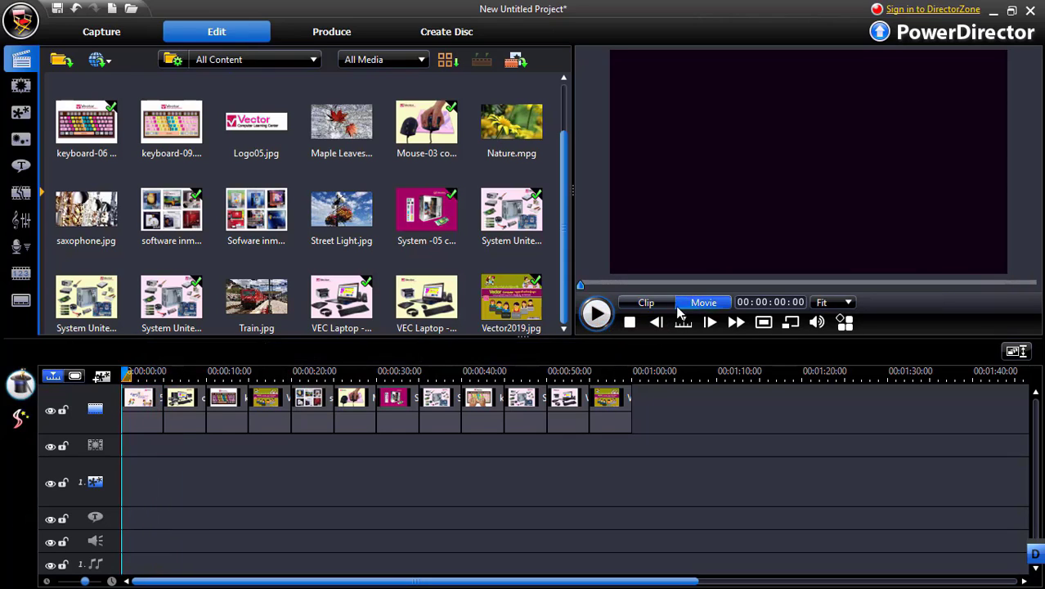
{"action": "left_click", "coordinate": [596, 316]}
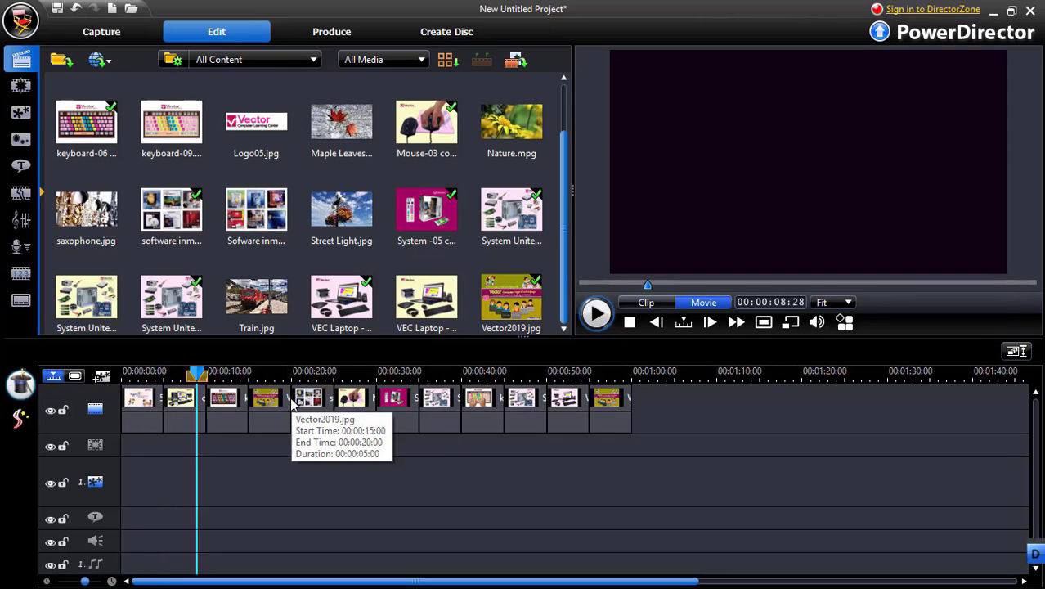
Add an Airplane transition between the first and second clips and a Flocking transition between the second and third
{"action": "left_click", "coordinate": [22, 194]}
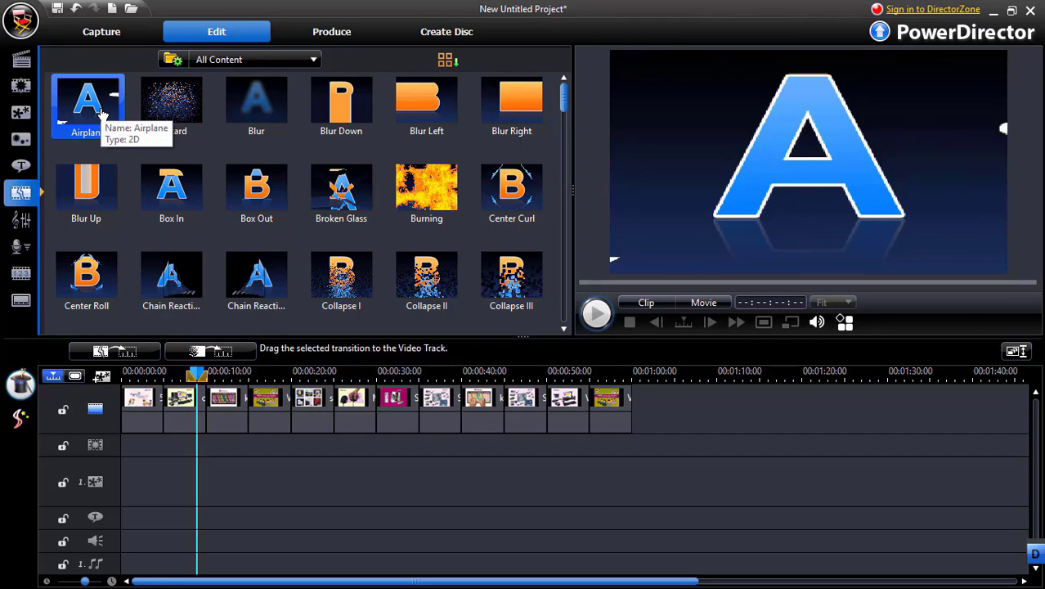
{"action": "left_click_drag", "start_coordinate": [98, 113], "coordinate": [157, 403]}
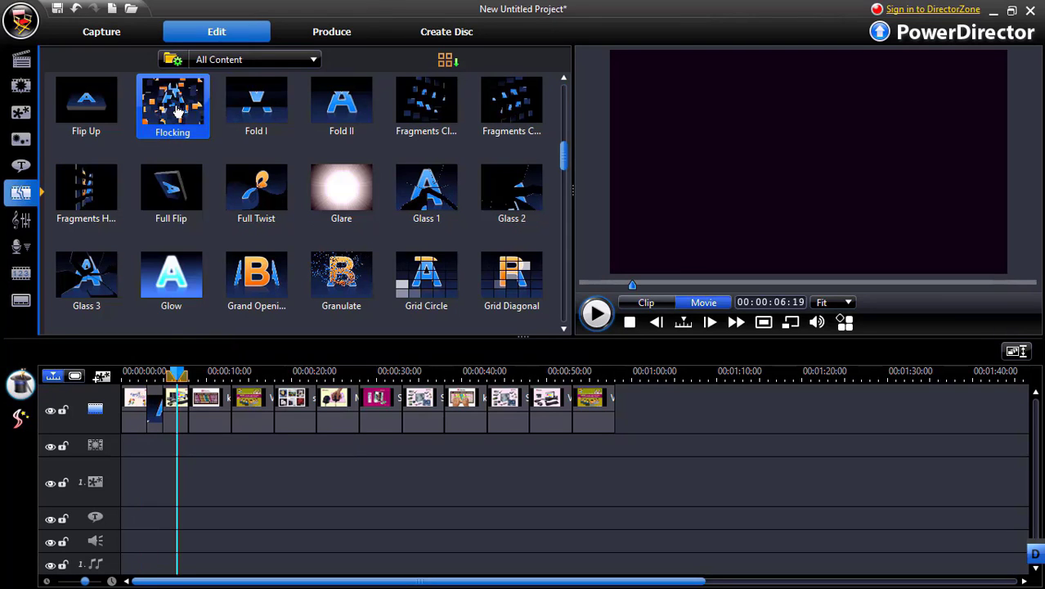
{"action": "left_click_drag", "start_coordinate": [178, 112], "coordinate": [188, 403]}
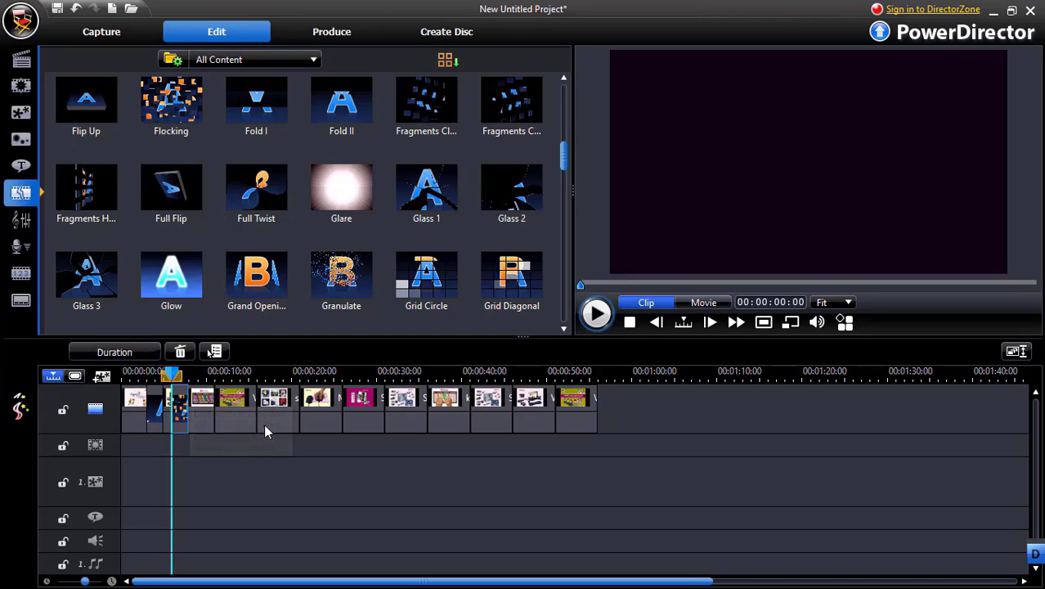
Add a Glow transition before the first Vector2019 clip and a Fragments Clockwise transition between it and the software inmage clip
{"action": "scroll", "coordinate": [268, 424], "scroll_direction": "down", "scroll_amount": 1}
{"action": "scroll", "coordinate": [266, 423], "scroll_direction": "up", "scroll_amount": 2}
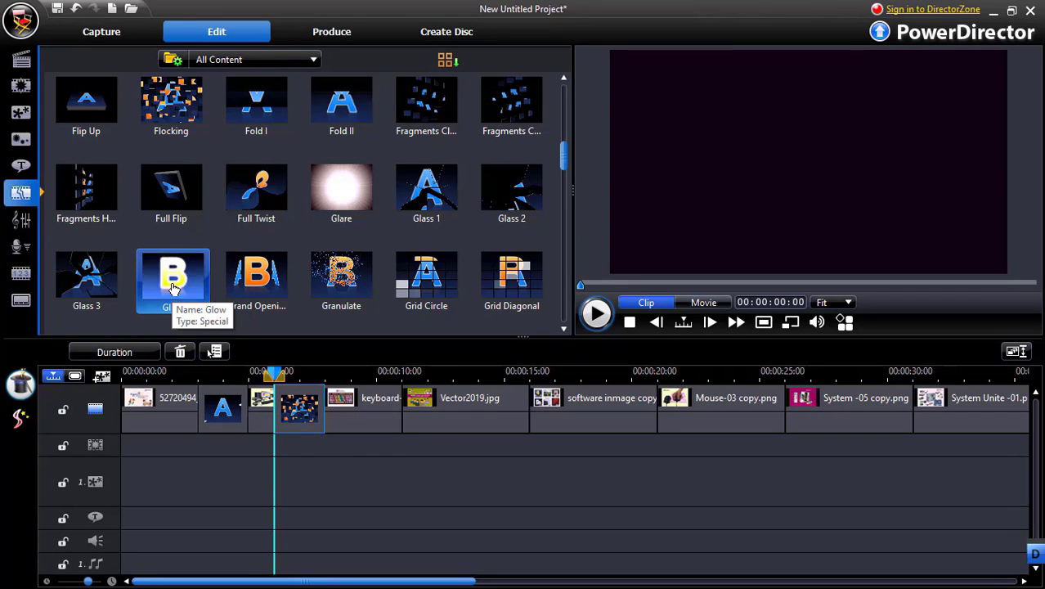
{"action": "left_click_drag", "start_coordinate": [173, 286], "coordinate": [377, 407]}
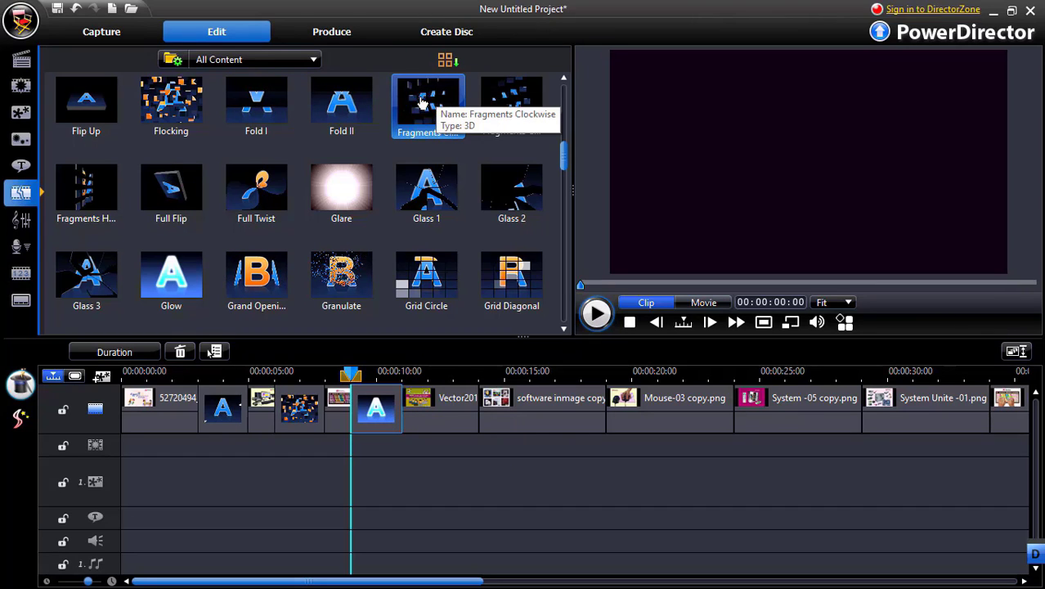
{"action": "left_click_drag", "start_coordinate": [423, 102], "coordinate": [481, 399]}
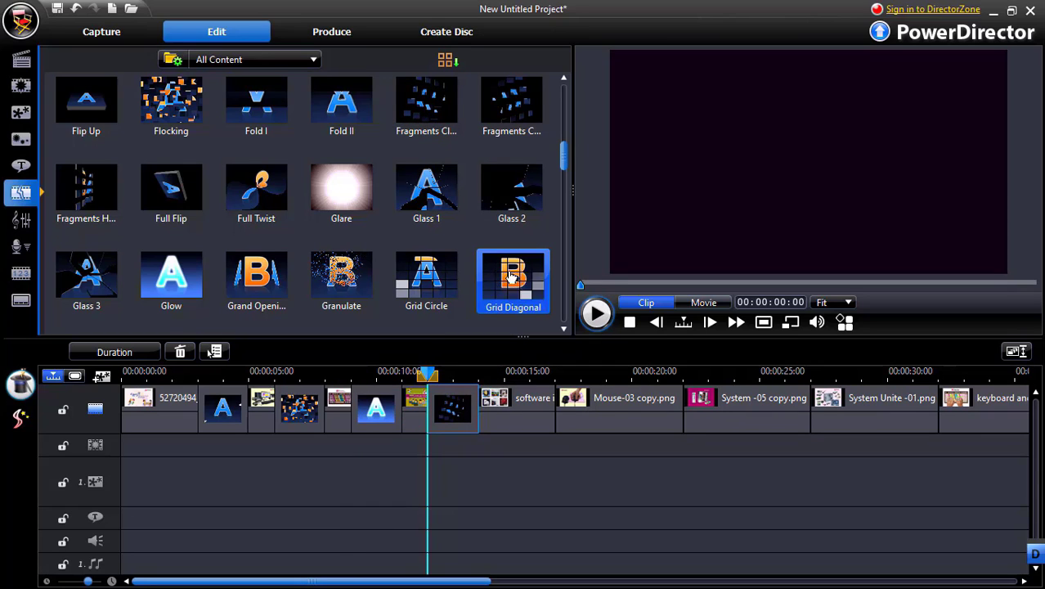
Add Grid Diagonal, Laser and Page Curl transitions at the three consecutive cuts between the software inmage and System Unite -01 clips
{"action": "left_click_drag", "start_coordinate": [511, 277], "coordinate": [561, 410]}
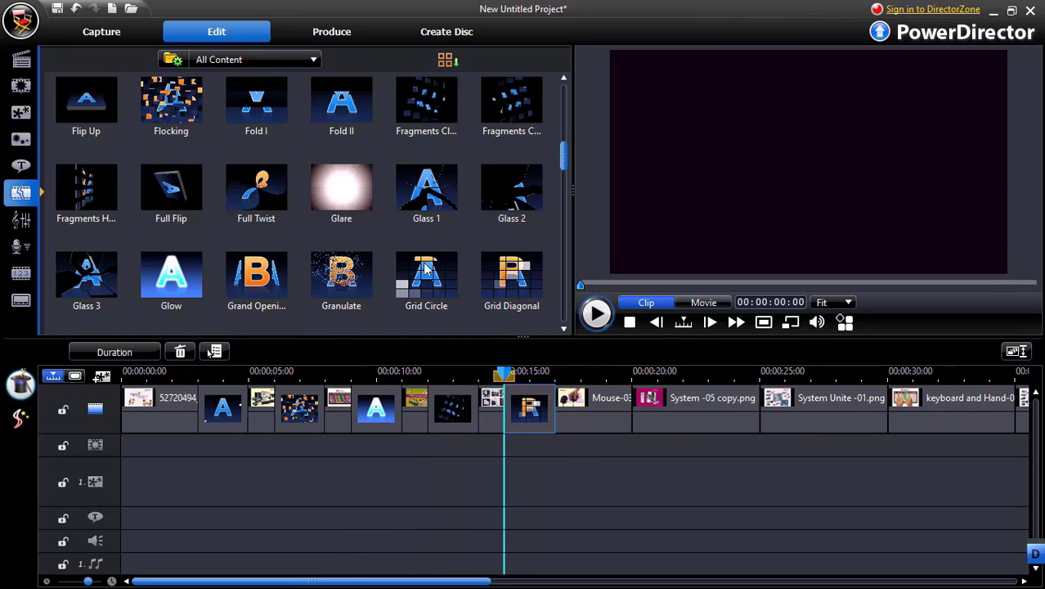
{"action": "left_click", "coordinate": [422, 102]}
{"action": "scroll", "coordinate": [358, 155], "scroll_direction": "down", "scroll_amount": 3}
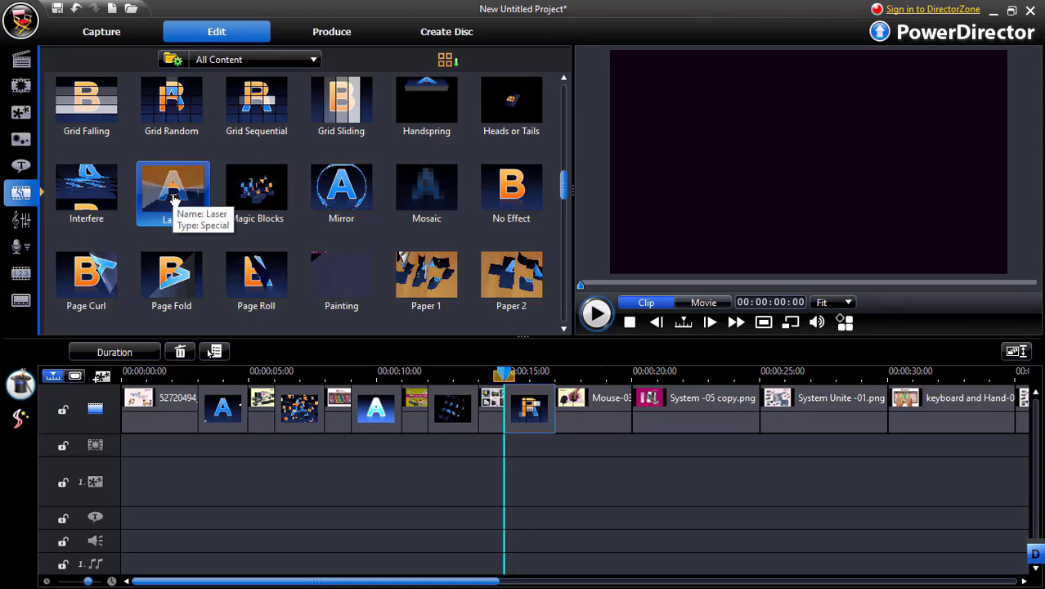
{"action": "left_click_drag", "start_coordinate": [212, 195], "coordinate": [637, 404]}
{"action": "left_click_drag", "start_coordinate": [115, 282], "coordinate": [687, 399]}
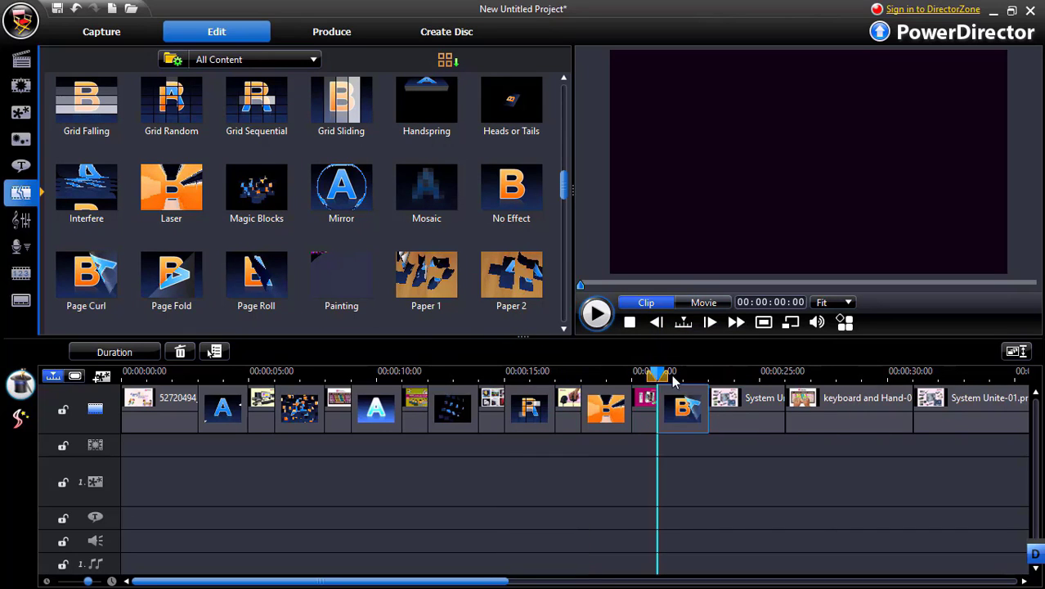
Add Seism I, Shutter Down, Shutter Left and Shove Left transitions, in that order, at the cuts between System Unite -01 and the final Vector2019 clip
{"action": "left_click_drag", "start_coordinate": [416, 580], "coordinate": [542, 545]}
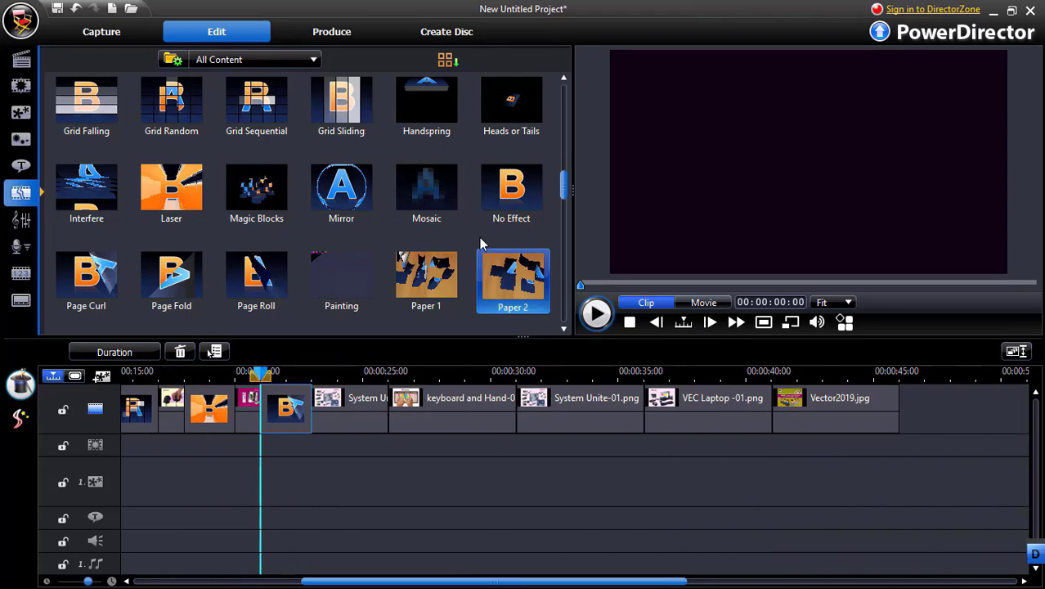
{"action": "scroll", "coordinate": [480, 234], "scroll_direction": "down", "scroll_amount": 3}
{"action": "left_click_drag", "start_coordinate": [433, 190], "coordinate": [398, 410]}
{"action": "left_click_drag", "start_coordinate": [434, 307], "coordinate": [459, 409]}
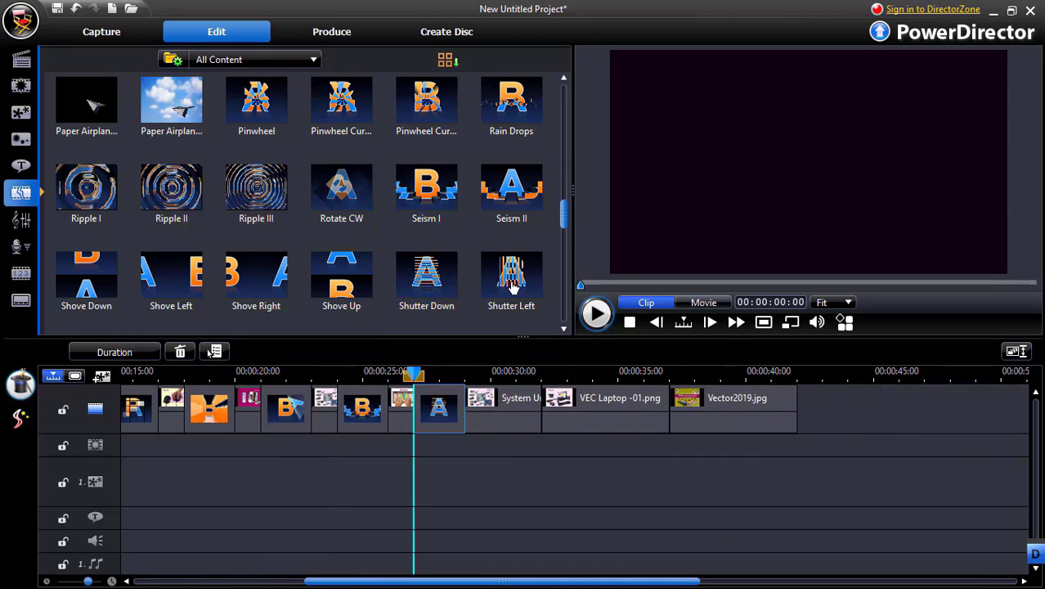
{"action": "left_click_drag", "start_coordinate": [512, 286], "coordinate": [524, 407]}
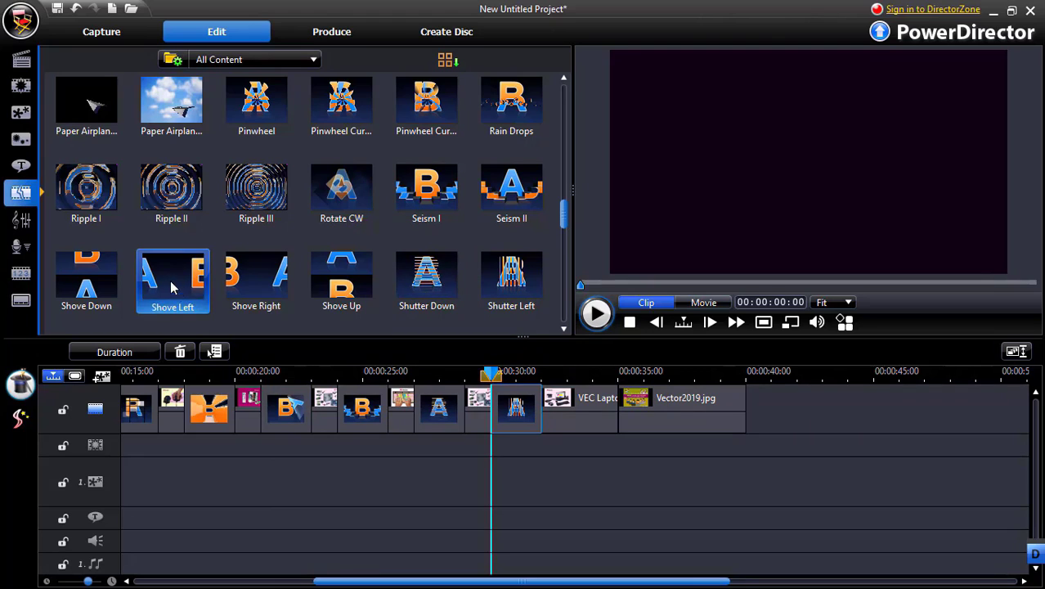
{"action": "left_click_drag", "start_coordinate": [171, 286], "coordinate": [626, 415]}
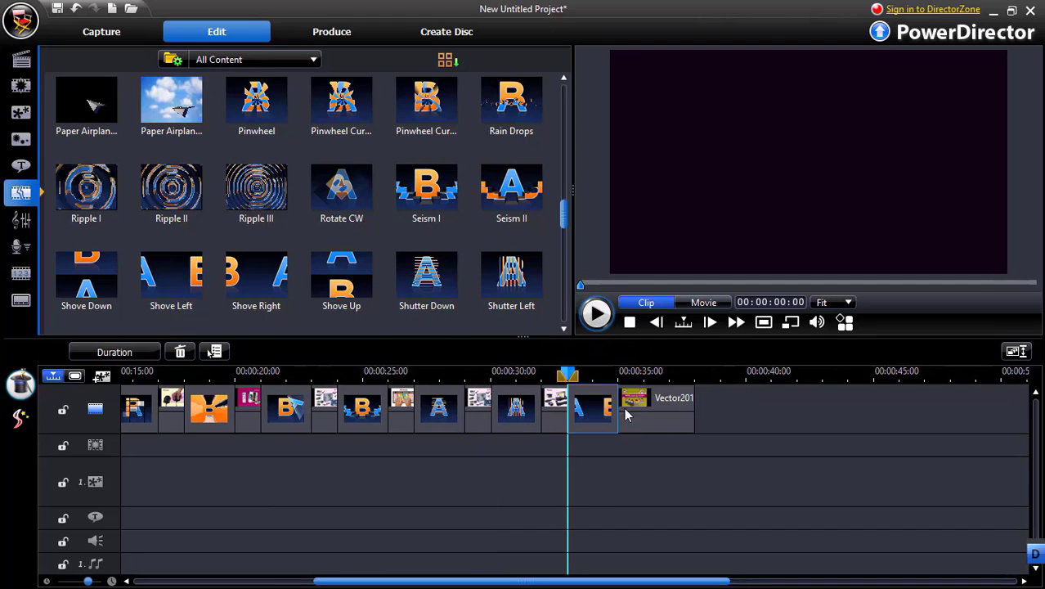
Preview the whole movie from the beginning of the timeline and pause it after the Glow transition
{"action": "left_click_drag", "start_coordinate": [530, 585], "coordinate": [342, 584]}
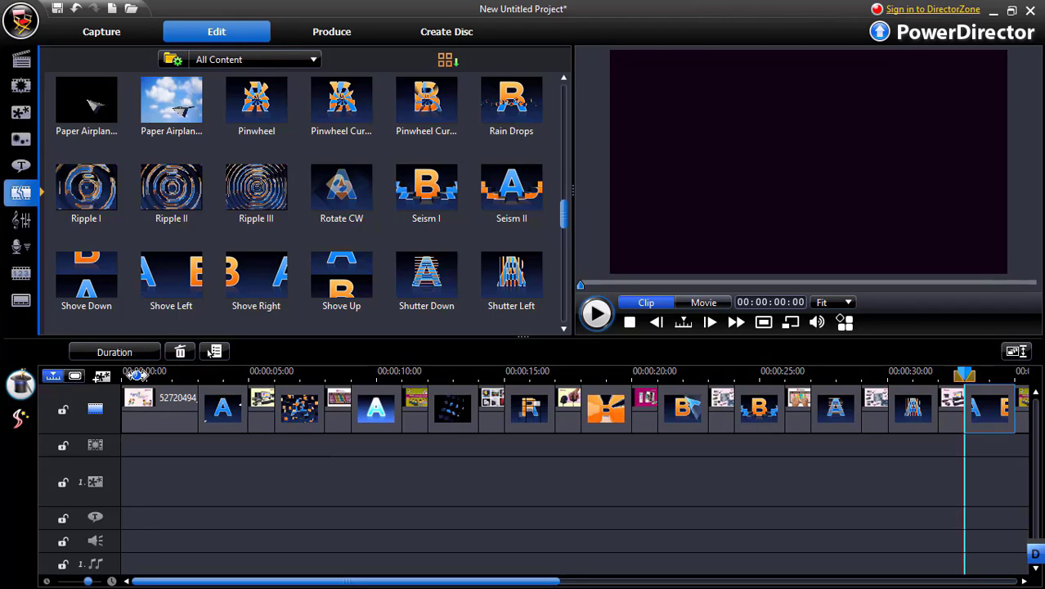
{"action": "left_click", "coordinate": [135, 372]}
{"action": "left_click", "coordinate": [716, 305]}
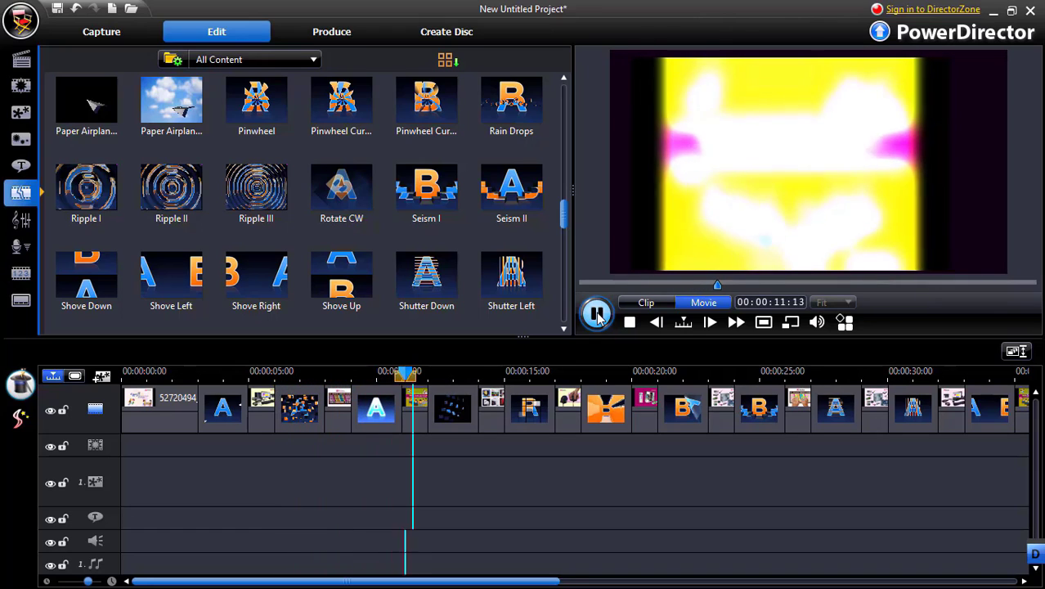
{"action": "left_click", "coordinate": [598, 315]}
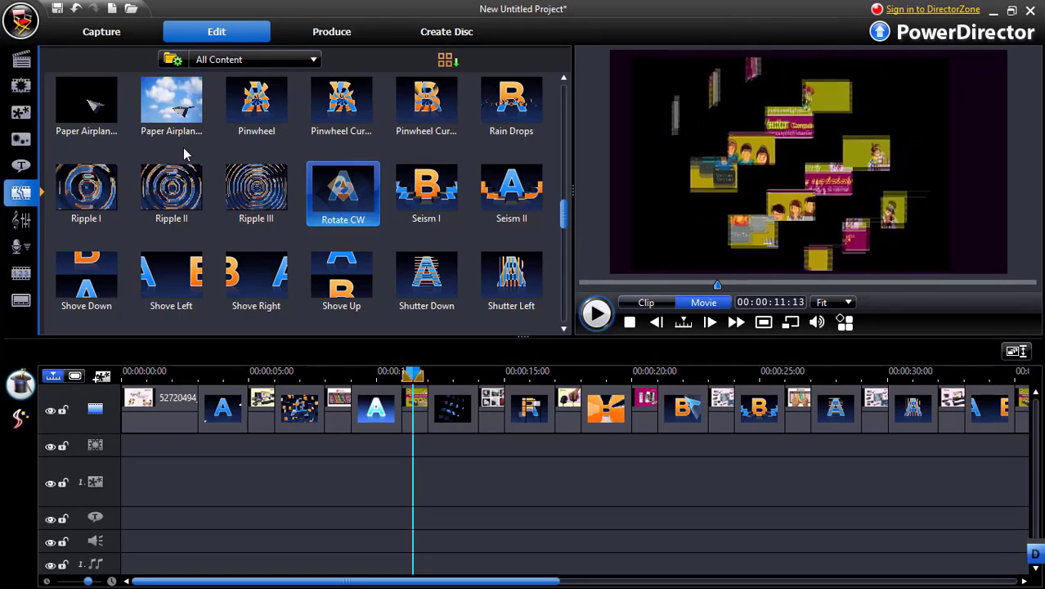
Add Beautiful Relaxing Music.mp3 to the timeline and place it at the very start of the voice track
{"action": "left_click", "coordinate": [23, 60]}
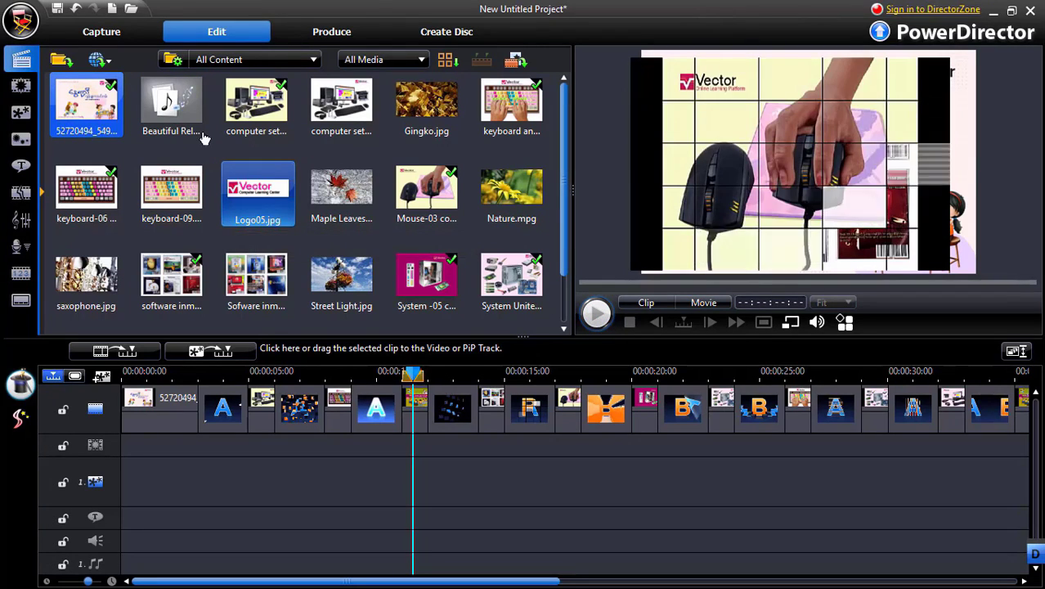
{"action": "left_click", "coordinate": [163, 99]}
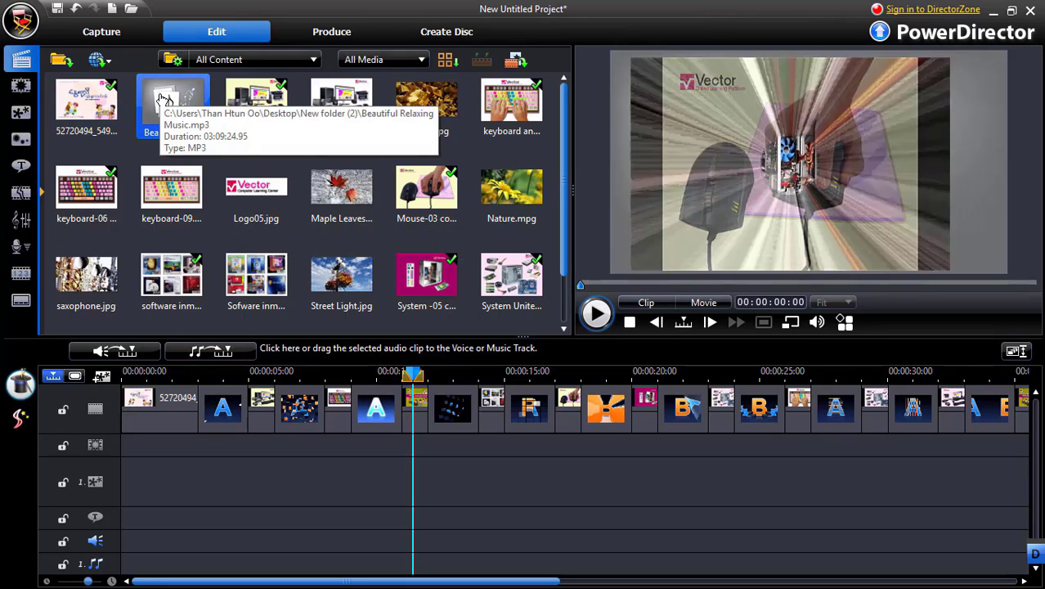
{"action": "left_click", "coordinate": [212, 351]}
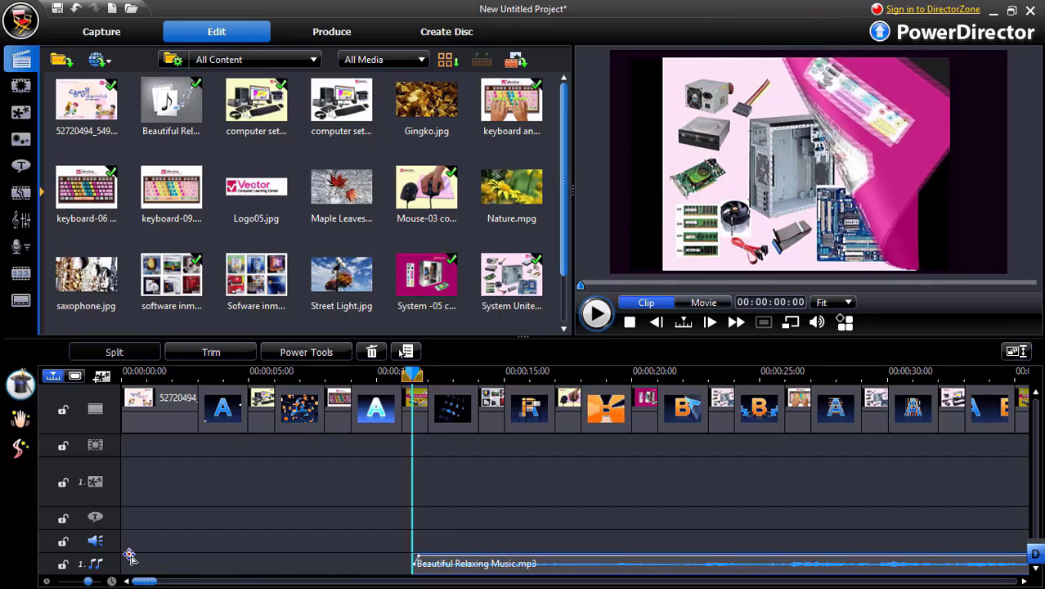
{"action": "left_click_drag", "start_coordinate": [463, 571], "coordinate": [204, 541]}
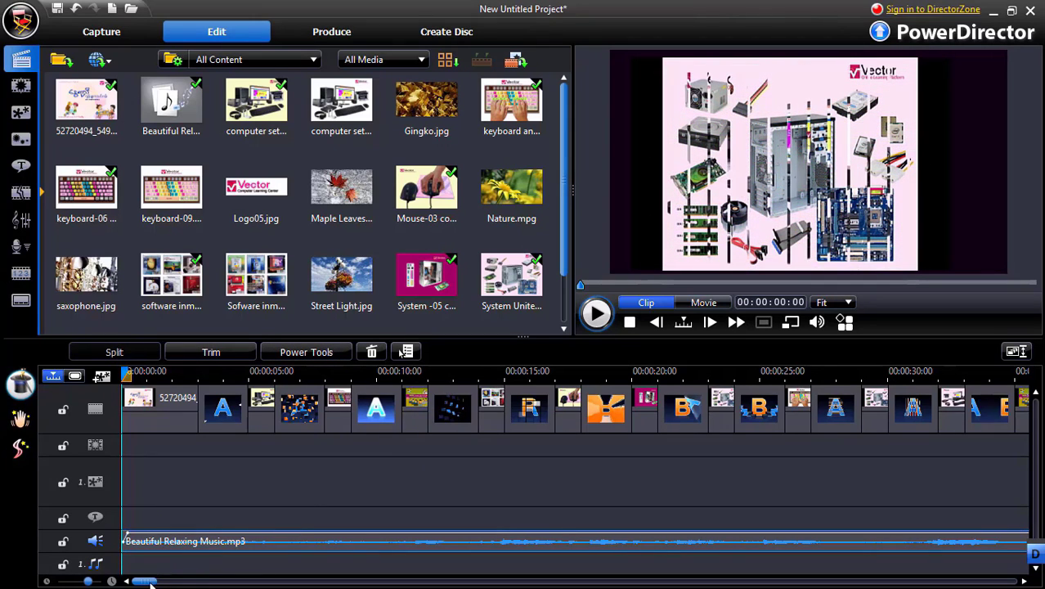
Split the music at 00:00:37:21, near the end of the last image clip, and delete the part after it
{"action": "mouse_move", "coordinate": [146, 581]}
{"action": "left_mouse_down"}
{"action": "mouse_move", "coordinate": [211, 581]}
{"action": "mouse_move", "coordinate": [142, 582]}
{"action": "left_mouse_up"}
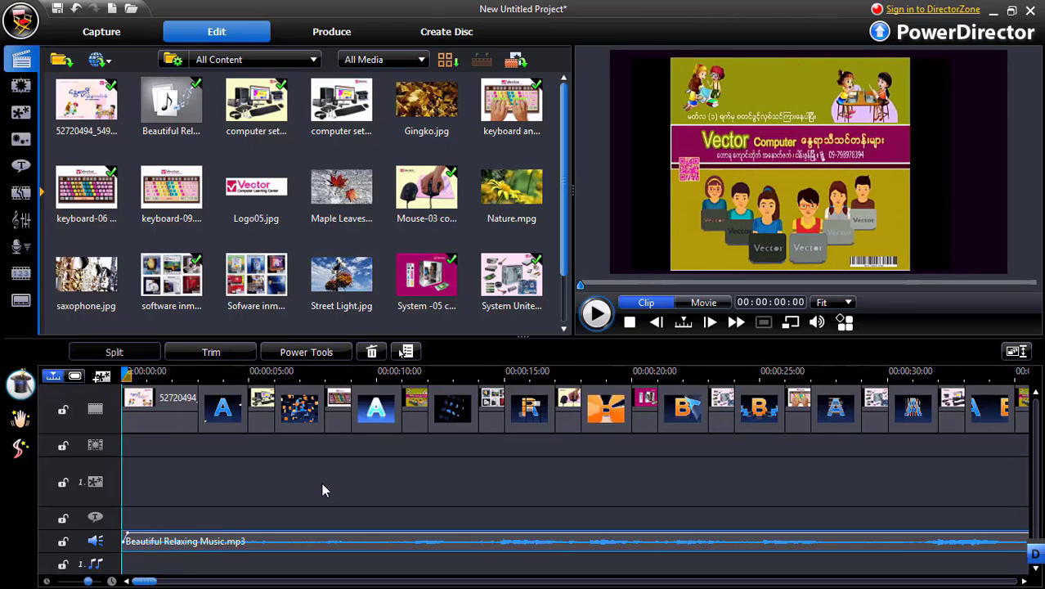
{"action": "key", "text": "plus"}
{"action": "key", "text": "minus"}
{"action": "key", "text": "minus"}
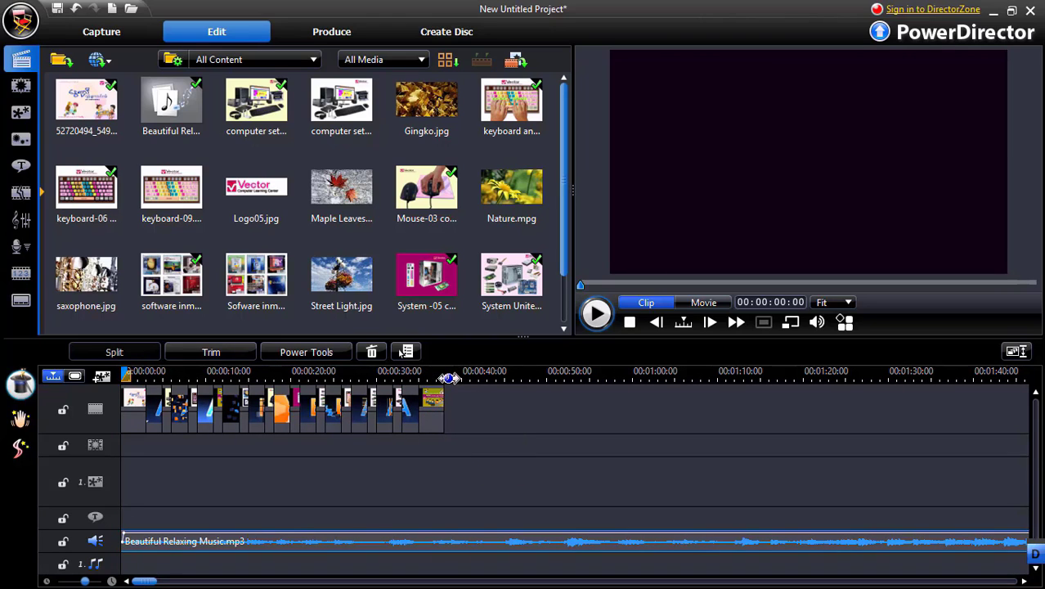
{"action": "left_click_drag", "start_coordinate": [449, 377], "coordinate": [457, 380]}
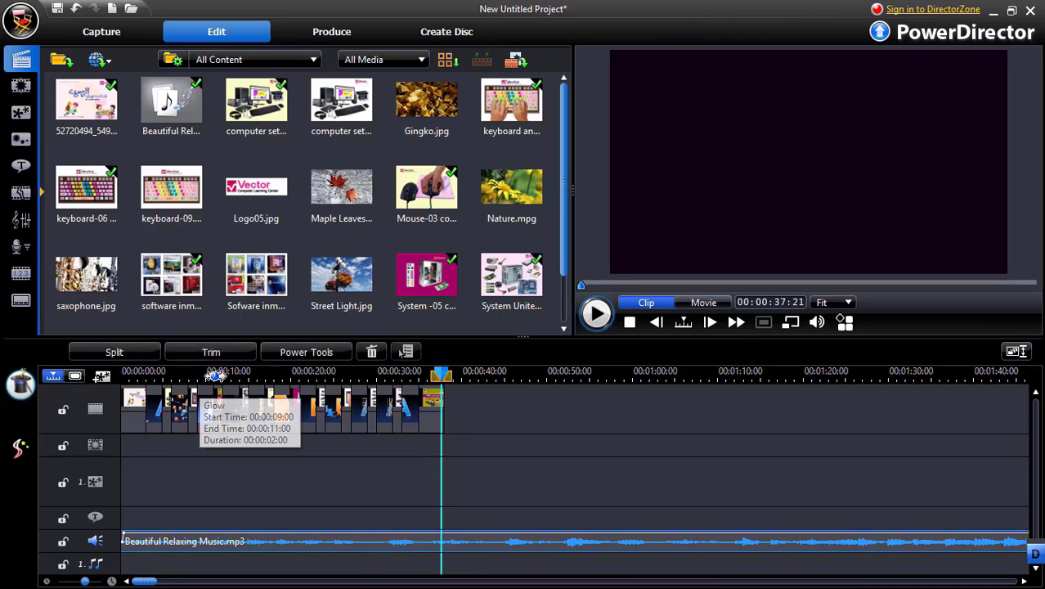
{"action": "left_click", "coordinate": [116, 352]}
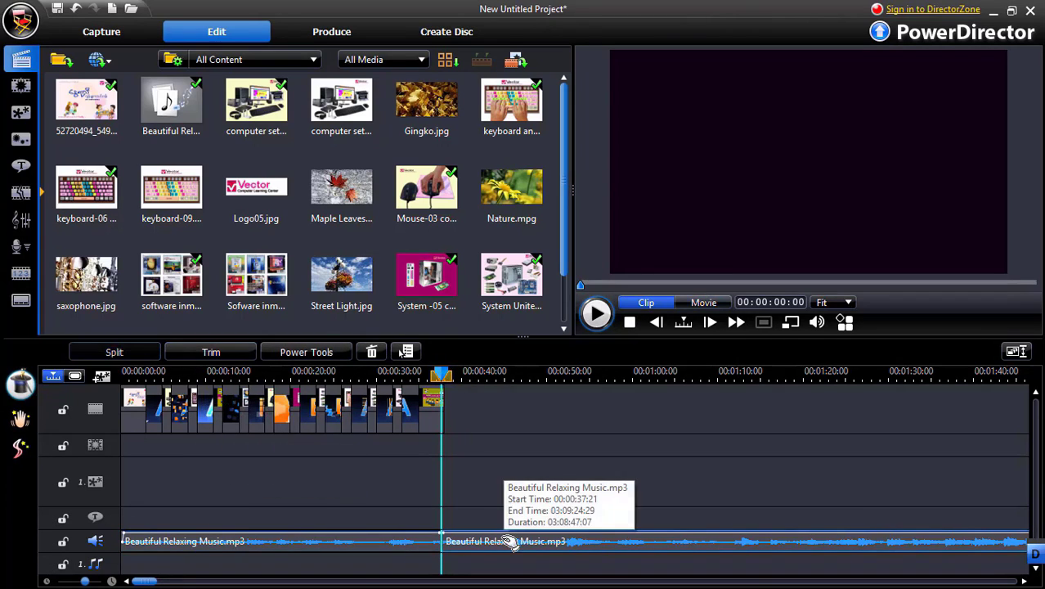
{"action": "key", "text": "Delete"}
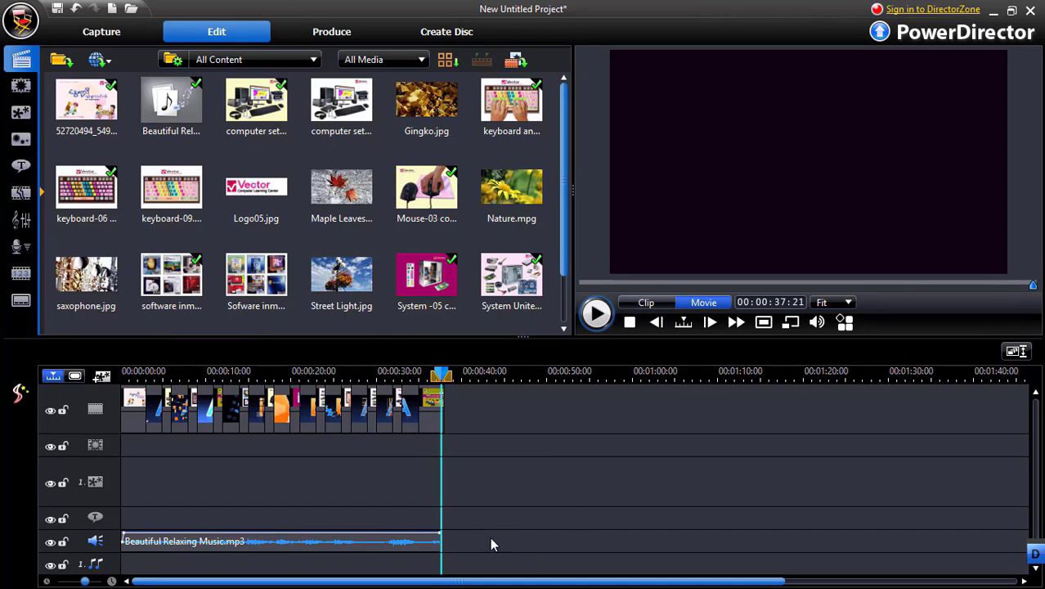
Adjust the music clip's volume line to fade in at its start and fade out at its end
{"action": "scroll", "coordinate": [416, 545], "scroll_direction": "up", "scroll_amount": 3}
{"action": "left_click_drag", "start_coordinate": [826, 581], "coordinate": [189, 582]}
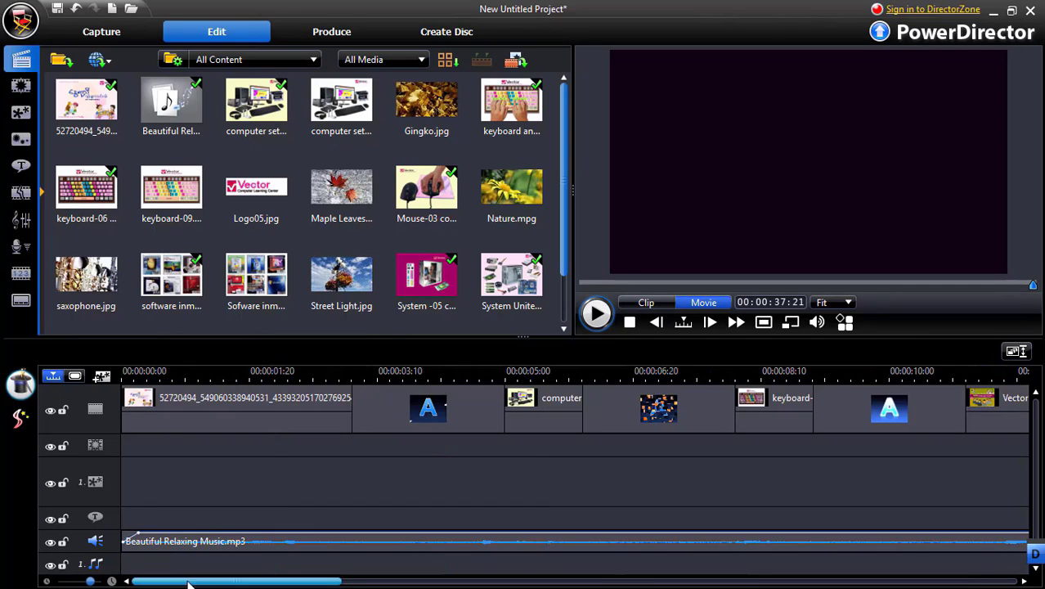
{"action": "left_click", "coordinate": [163, 544]}
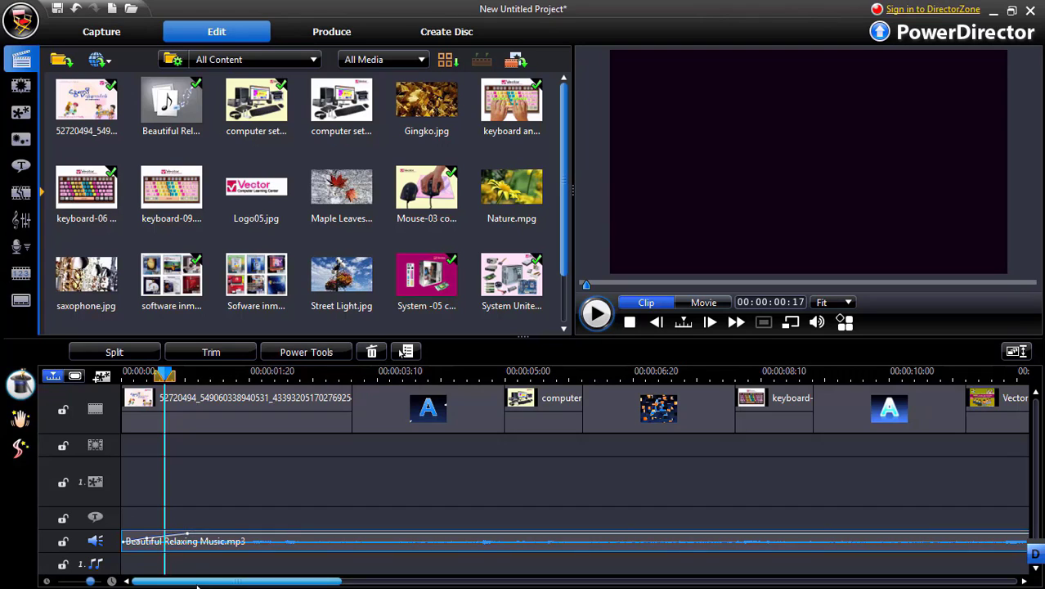
{"action": "left_click_drag", "start_coordinate": [196, 584], "coordinate": [680, 580]}
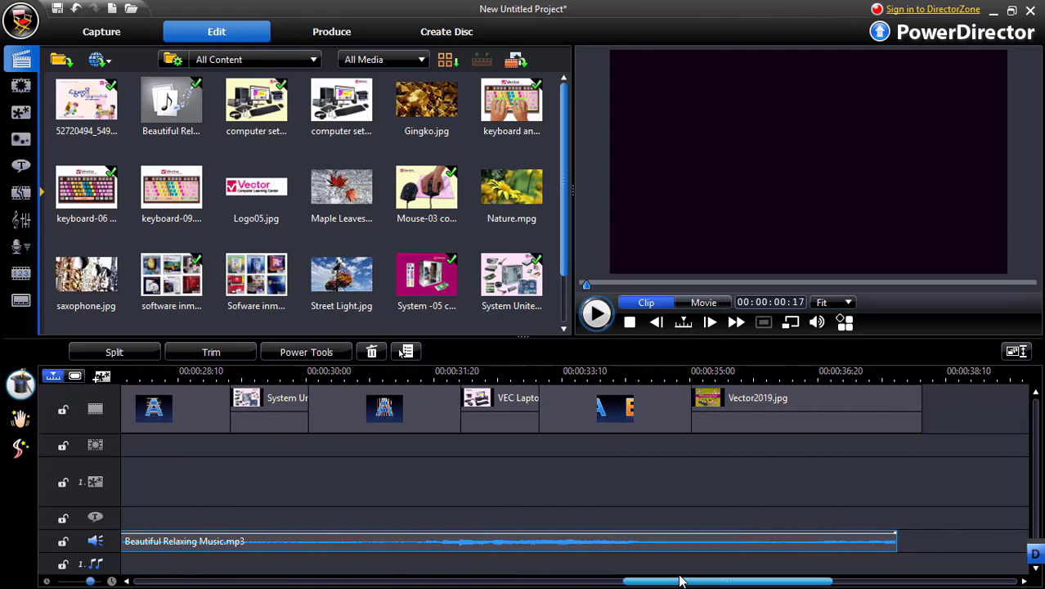
{"action": "left_click", "coordinate": [850, 534]}
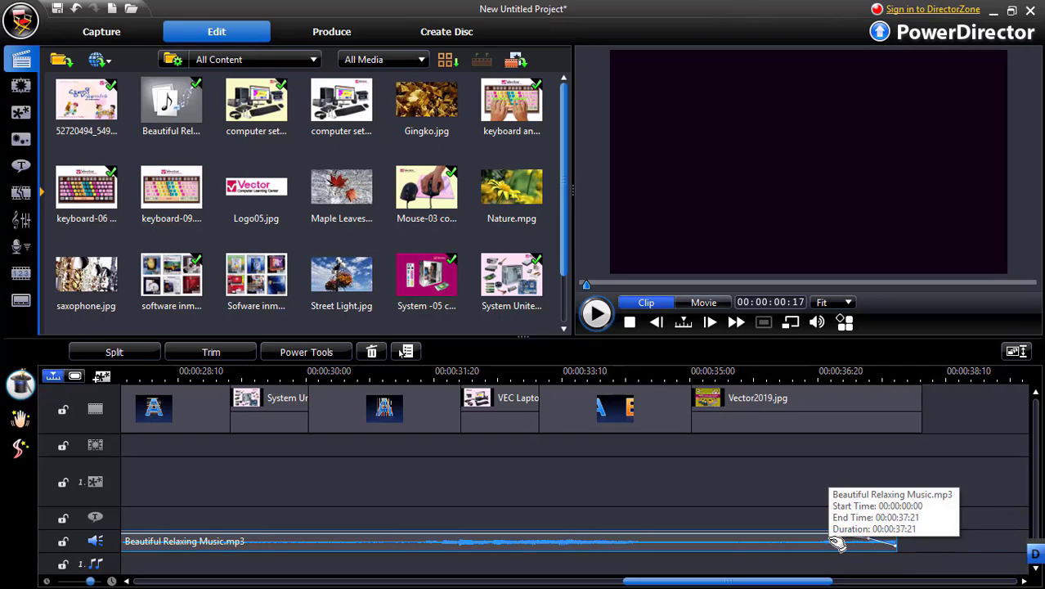
Play the movie with its background music and pause it during the Seism I transition
{"action": "left_click_drag", "start_coordinate": [639, 586], "coordinate": [151, 582]}
{"action": "left_click", "coordinate": [697, 304]}
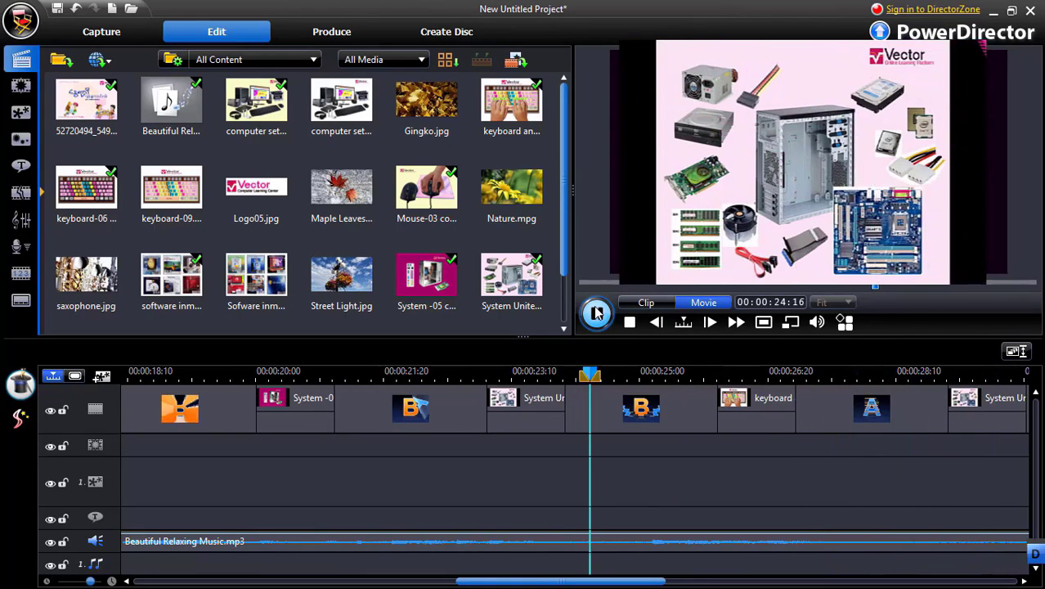
{"action": "left_click", "coordinate": [597, 313]}
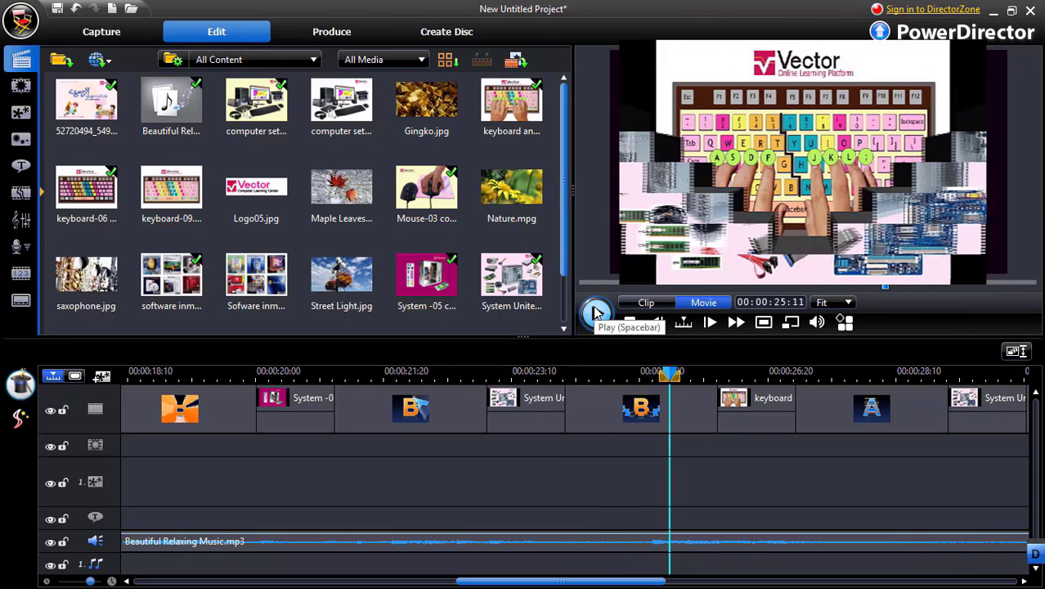
Return to the timeline's start and open the Default title template in the Title Designer
{"action": "left_click_drag", "start_coordinate": [507, 582], "coordinate": [137, 580]}
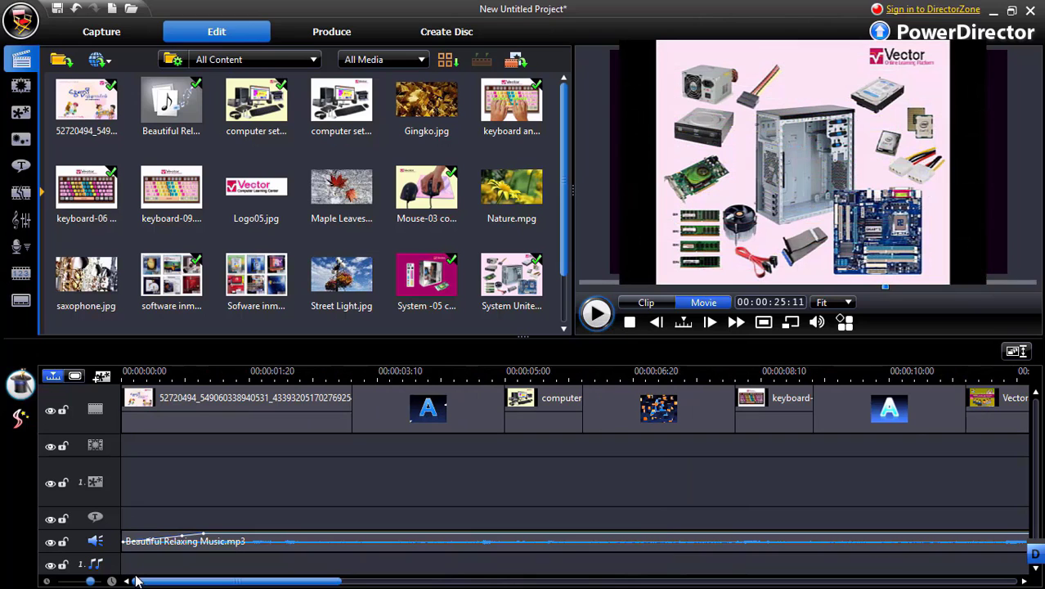
{"action": "left_click", "coordinate": [22, 167]}
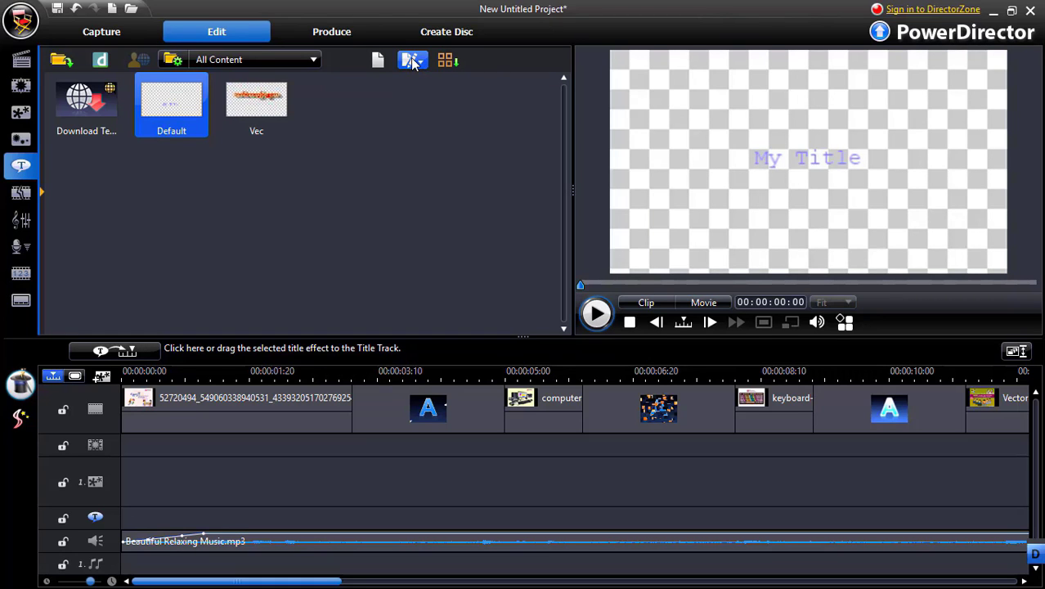
{"action": "left_click", "coordinate": [411, 61]}
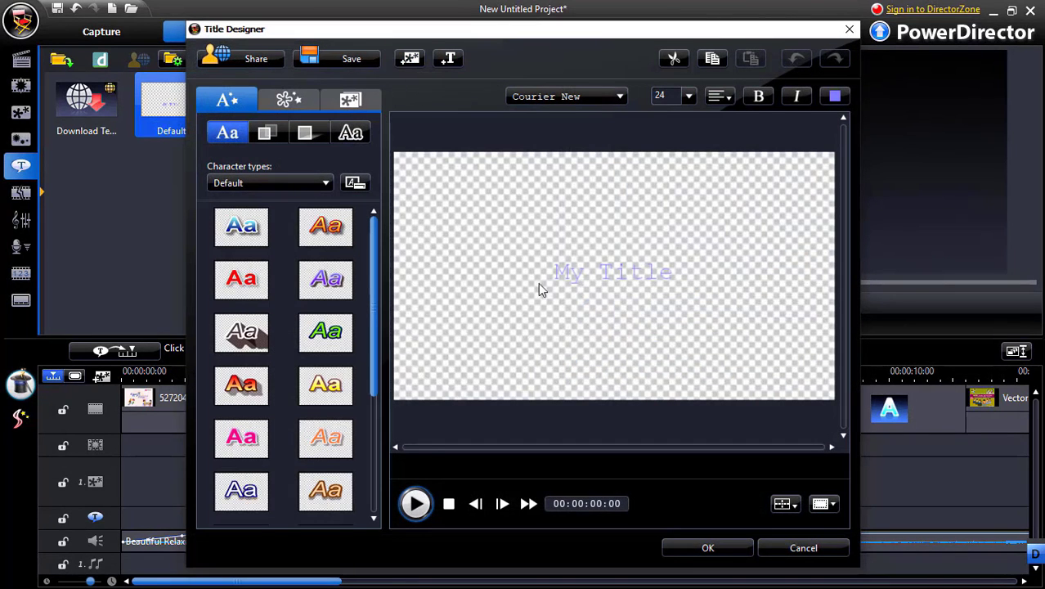
Apply the pink character preset to the whole "My Title" text
{"action": "left_click", "coordinate": [570, 276]}
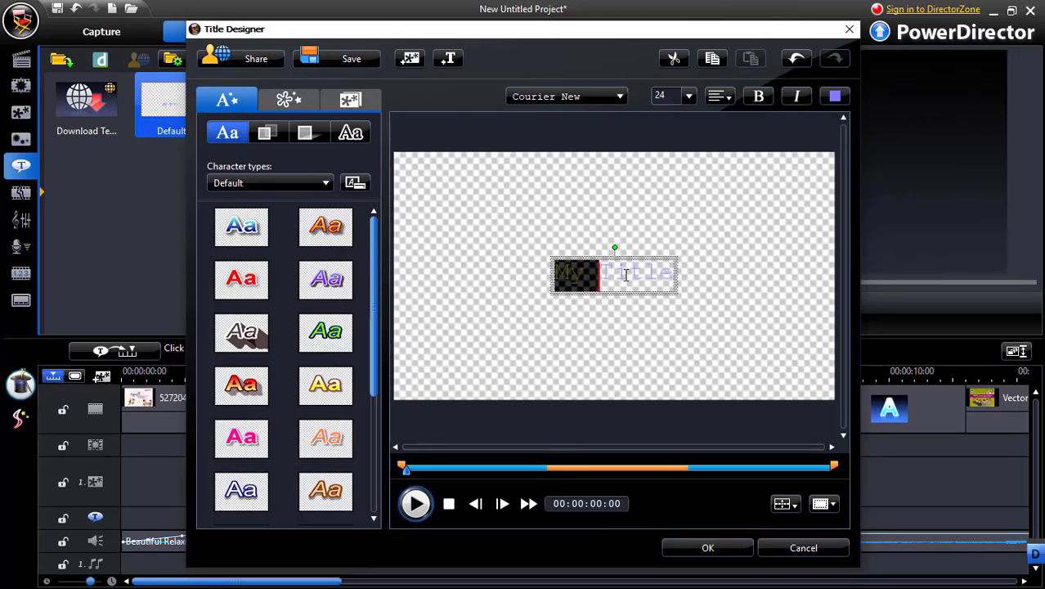
{"action": "left_click_drag", "start_coordinate": [625, 275], "coordinate": [699, 278]}
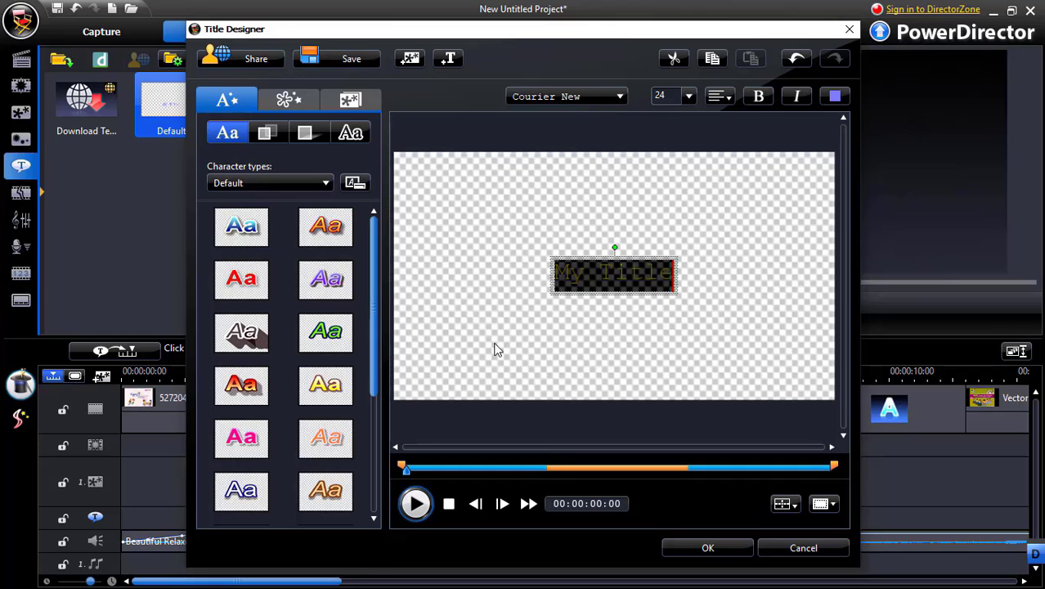
{"action": "left_click", "coordinate": [236, 444]}
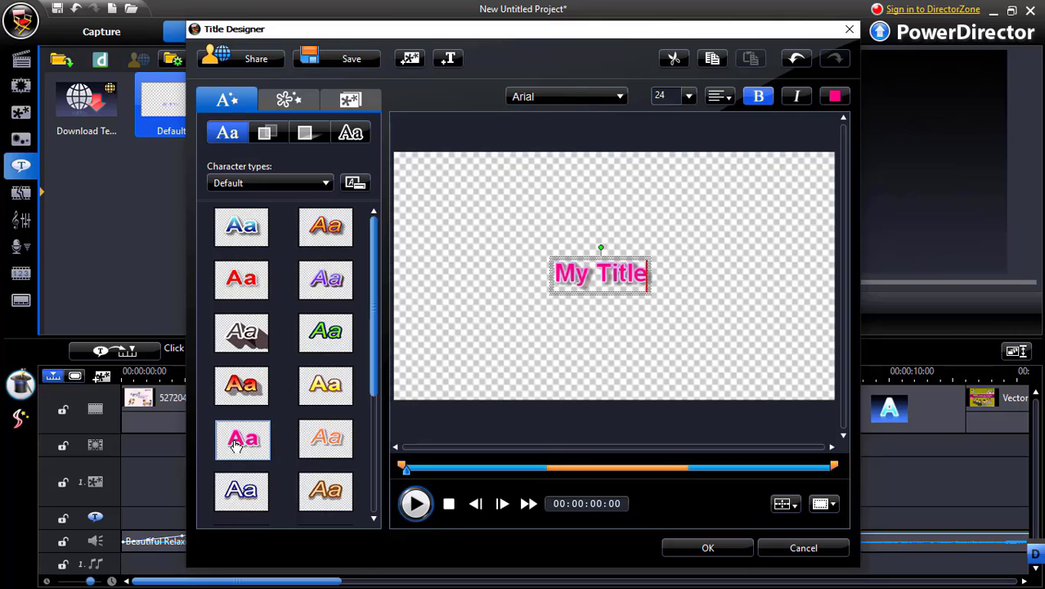
Try a Burmese-script font from the far end of the font list on the whole "My Title" text
{"action": "left_click_drag", "start_coordinate": [553, 275], "coordinate": [665, 276]}
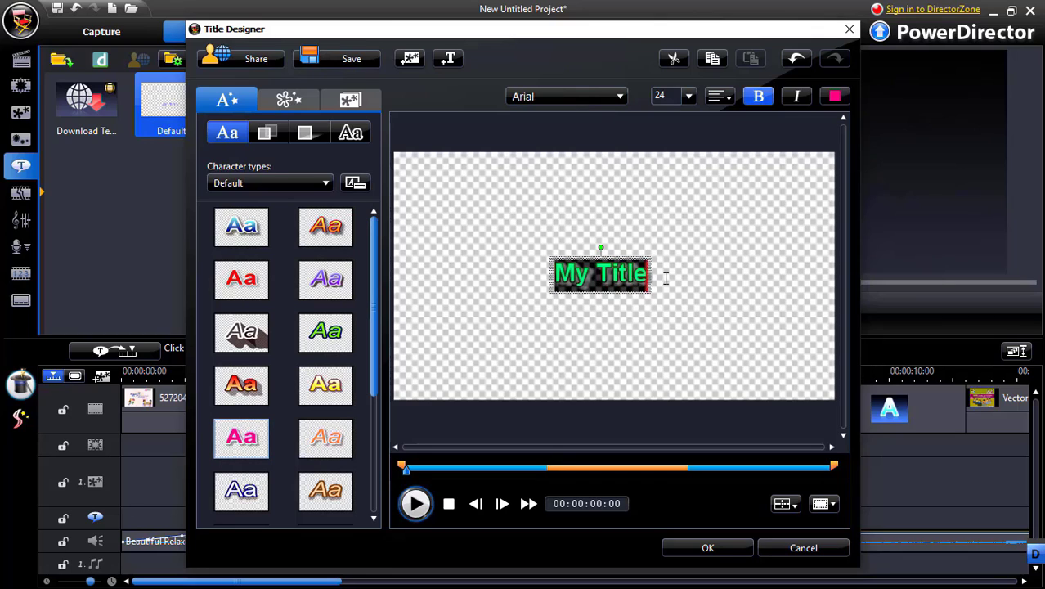
{"action": "left_click", "coordinate": [623, 97]}
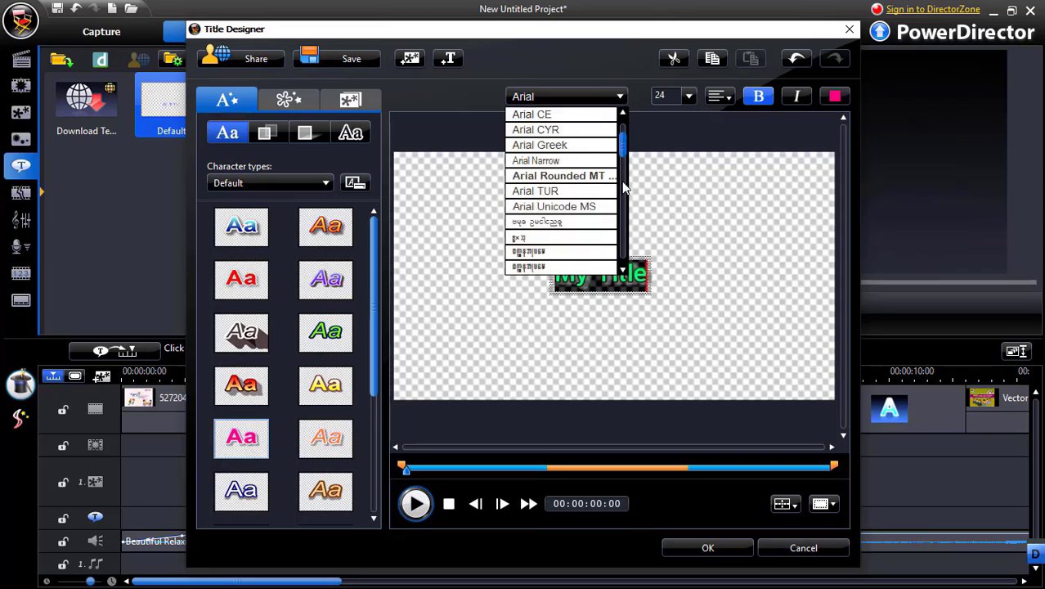
{"action": "scroll", "coordinate": [622, 237], "scroll_direction": "down", "scroll_amount": 15}
{"action": "scroll", "coordinate": [623, 244], "scroll_direction": "down", "scroll_amount": 15}
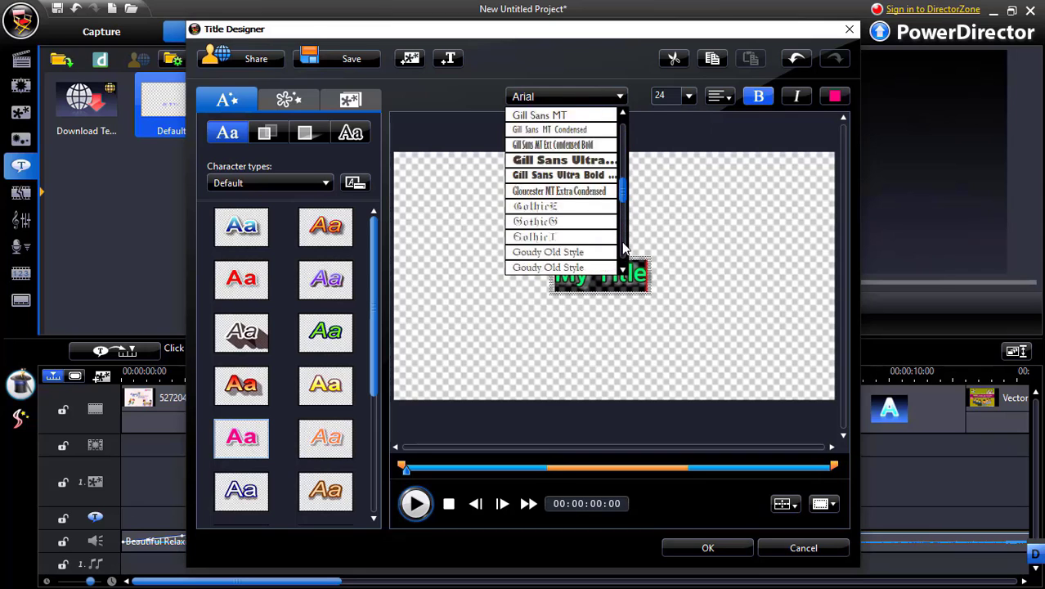
{"action": "scroll", "coordinate": [623, 196], "scroll_direction": "down", "scroll_amount": 15}
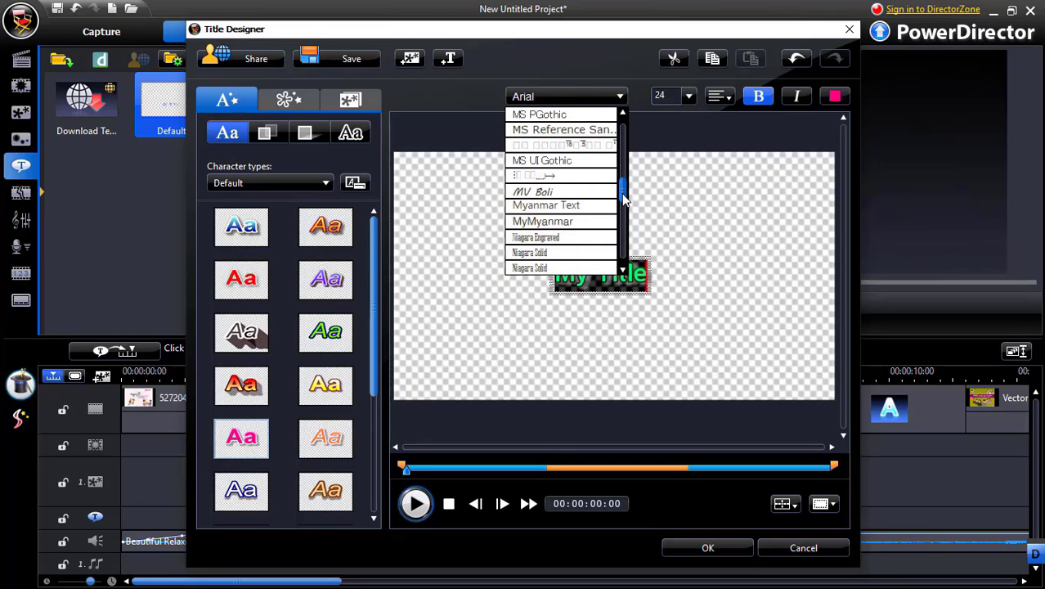
{"action": "scroll", "coordinate": [624, 241], "scroll_direction": "down", "scroll_amount": 1}
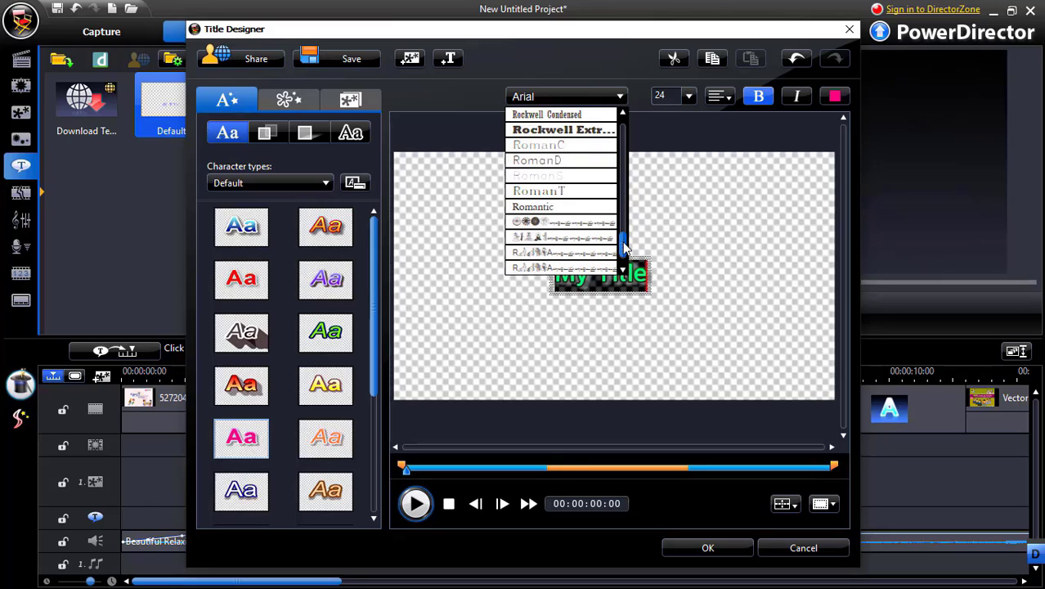
{"action": "scroll", "coordinate": [623, 244], "scroll_direction": "down", "scroll_amount": 1}
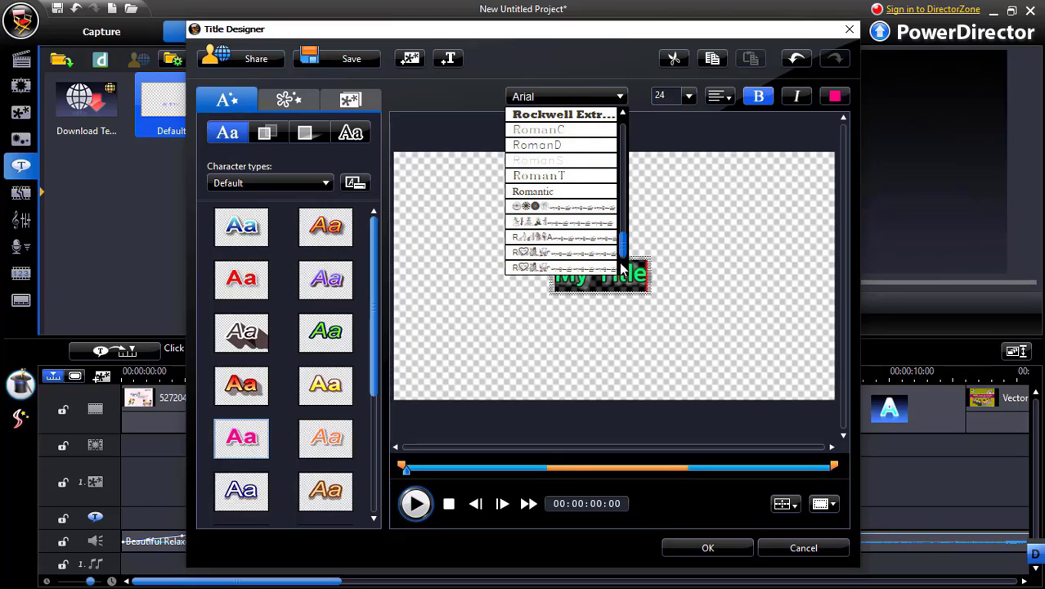
{"action": "left_click", "coordinate": [622, 271]}
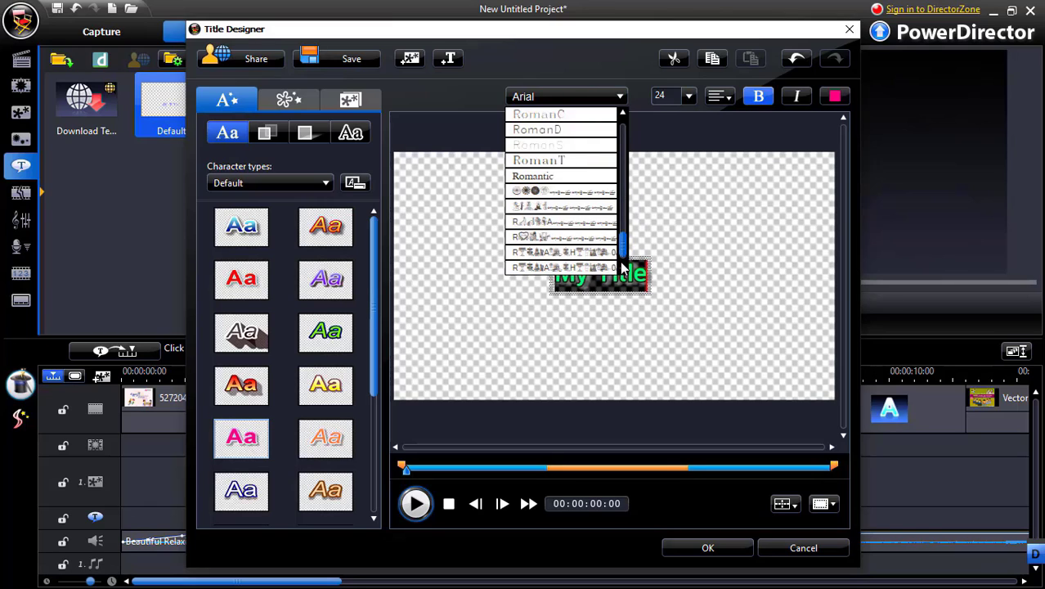
{"action": "left_click", "coordinate": [622, 270]}
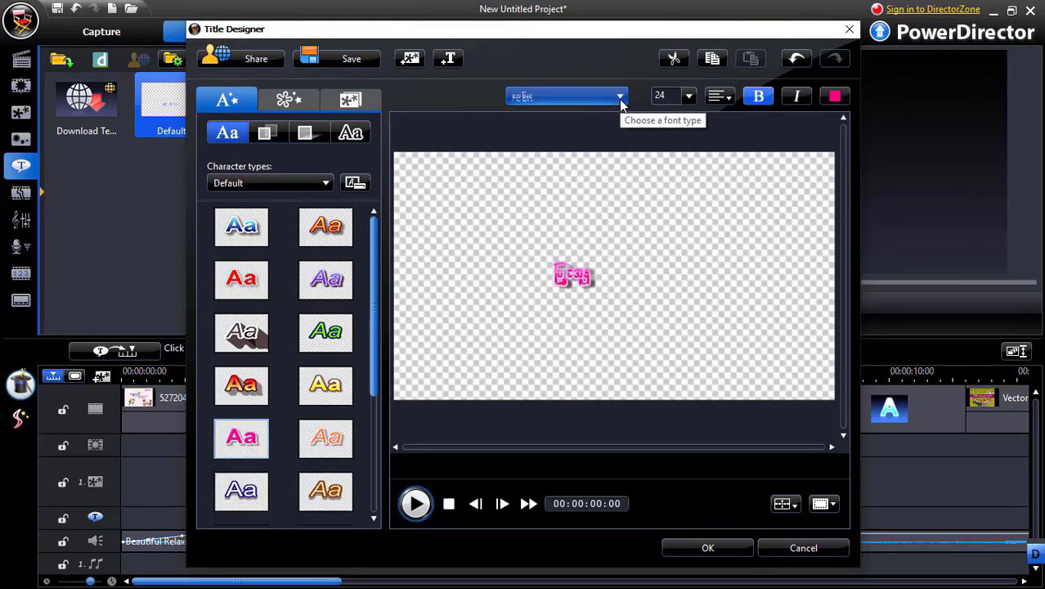
Select the whole title text again and change it to a different Burmese-script font with wider, clearer letters
{"action": "left_click", "coordinate": [571, 277]}
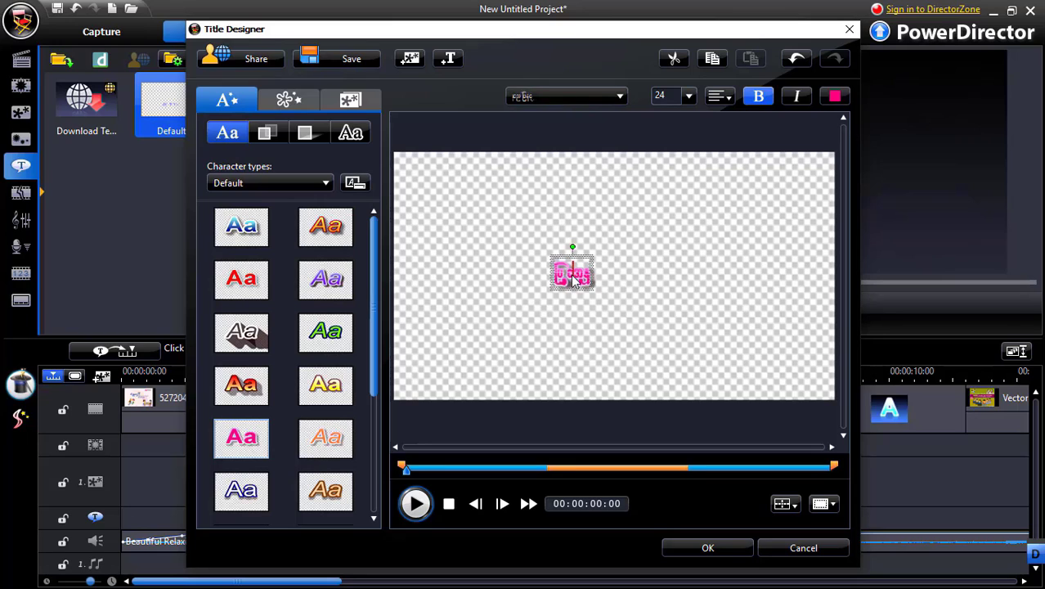
{"action": "left_click_drag", "start_coordinate": [553, 275], "coordinate": [606, 279]}
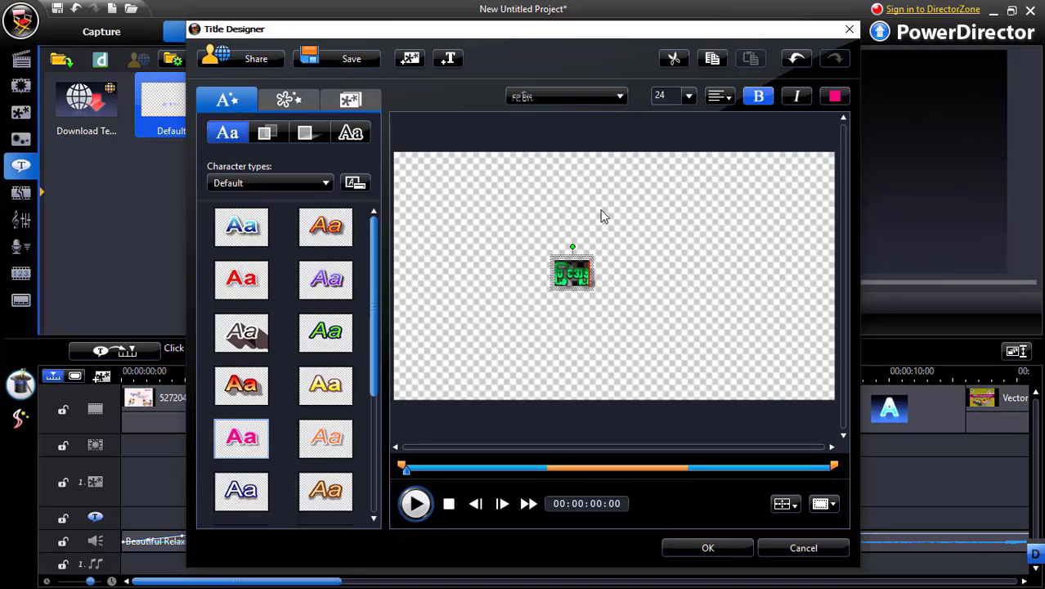
{"action": "left_click", "coordinate": [619, 99]}
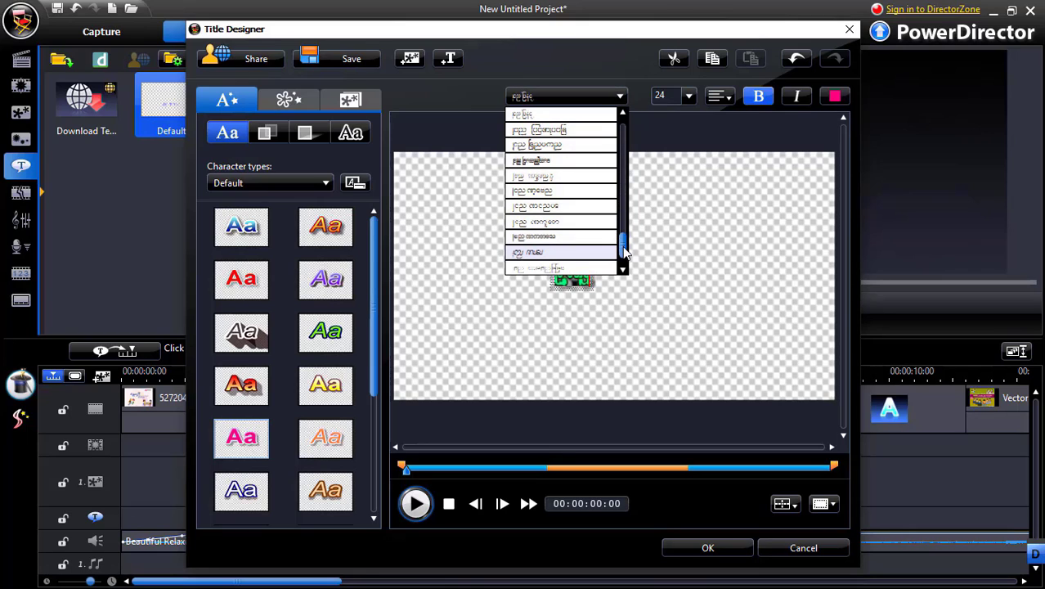
{"action": "scroll", "coordinate": [624, 253], "scroll_direction": "down", "scroll_amount": 2}
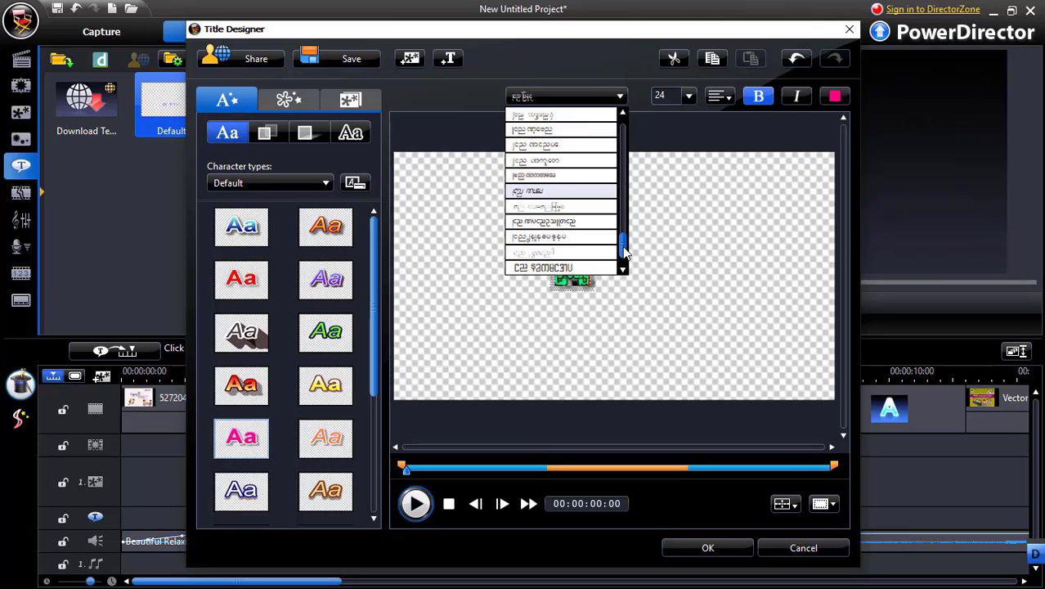
{"action": "scroll", "coordinate": [624, 250], "scroll_direction": "up", "scroll_amount": 4}
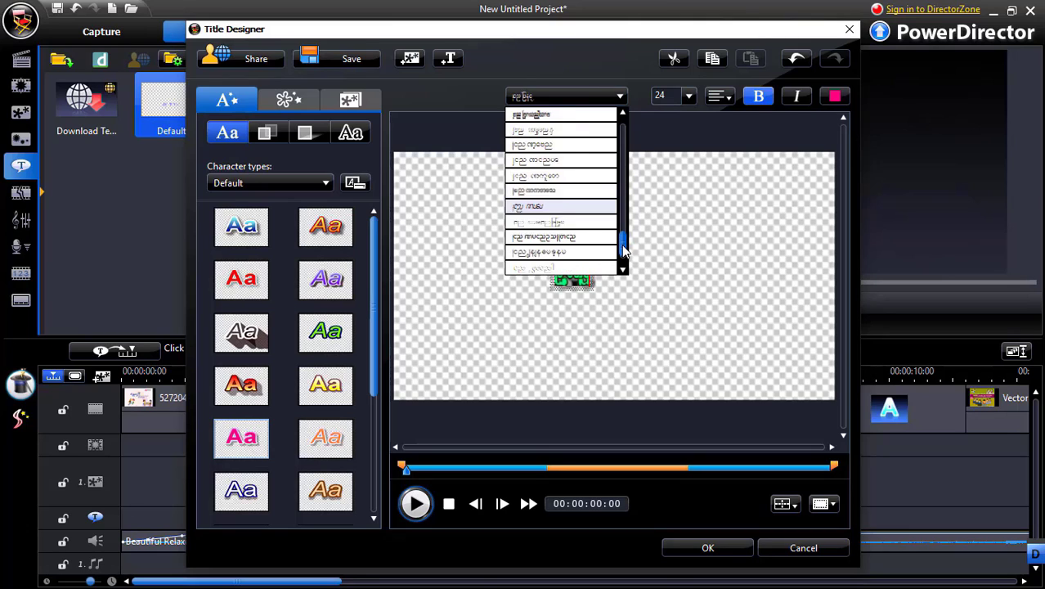
{"action": "scroll", "coordinate": [623, 245], "scroll_direction": "up", "scroll_amount": 3}
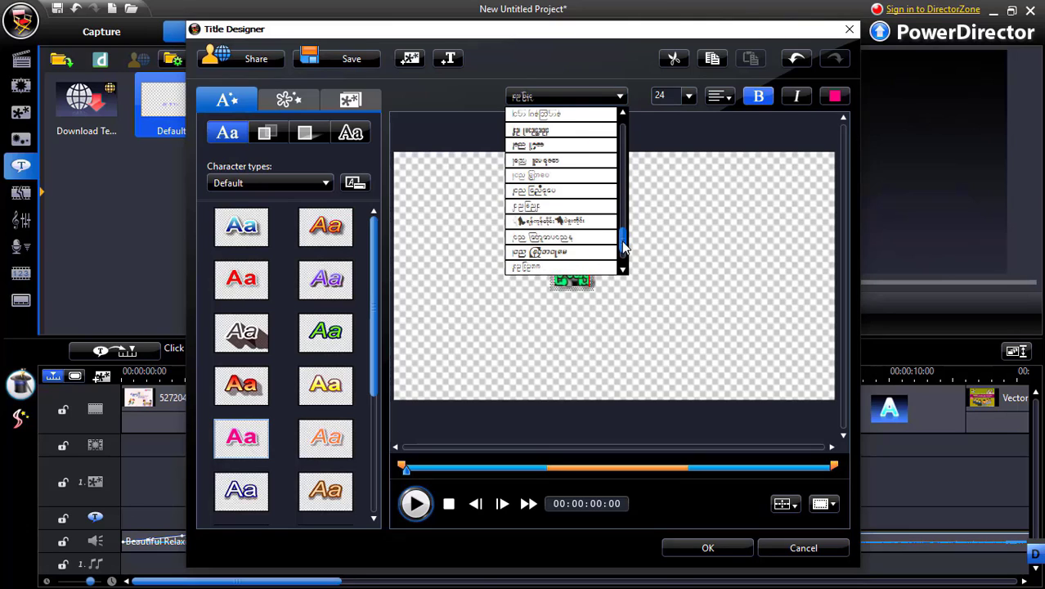
{"action": "scroll", "coordinate": [623, 241], "scroll_direction": "up", "scroll_amount": 2}
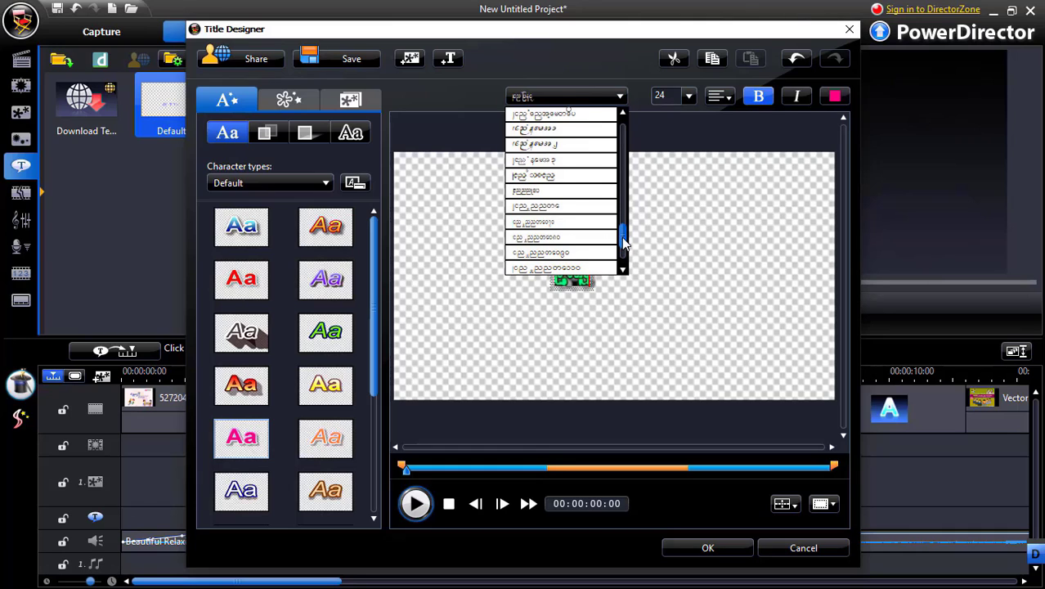
{"action": "scroll", "coordinate": [623, 242], "scroll_direction": "up", "scroll_amount": 3}
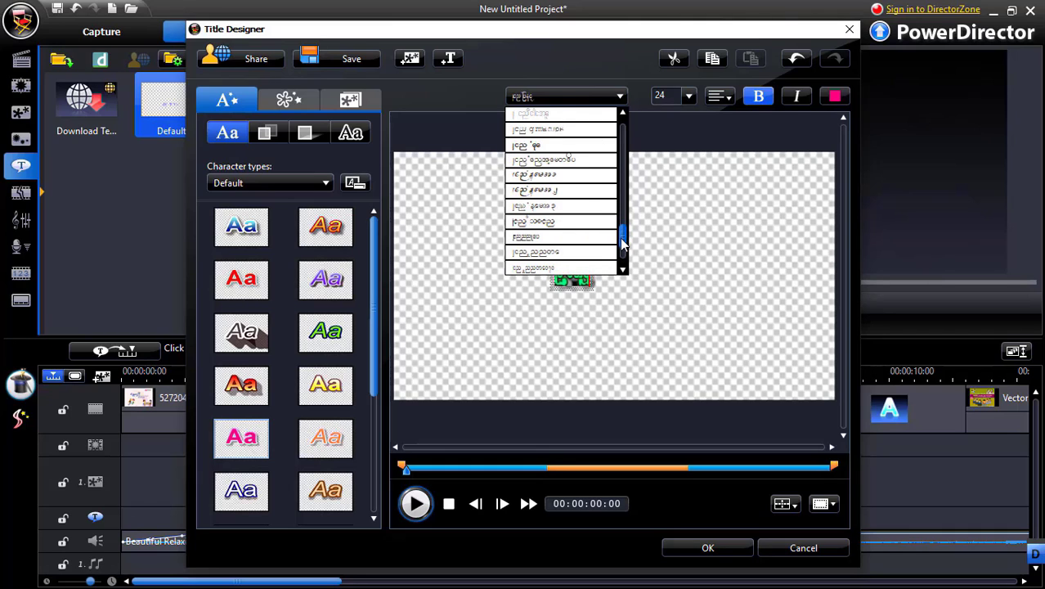
{"action": "left_click", "coordinate": [550, 223]}
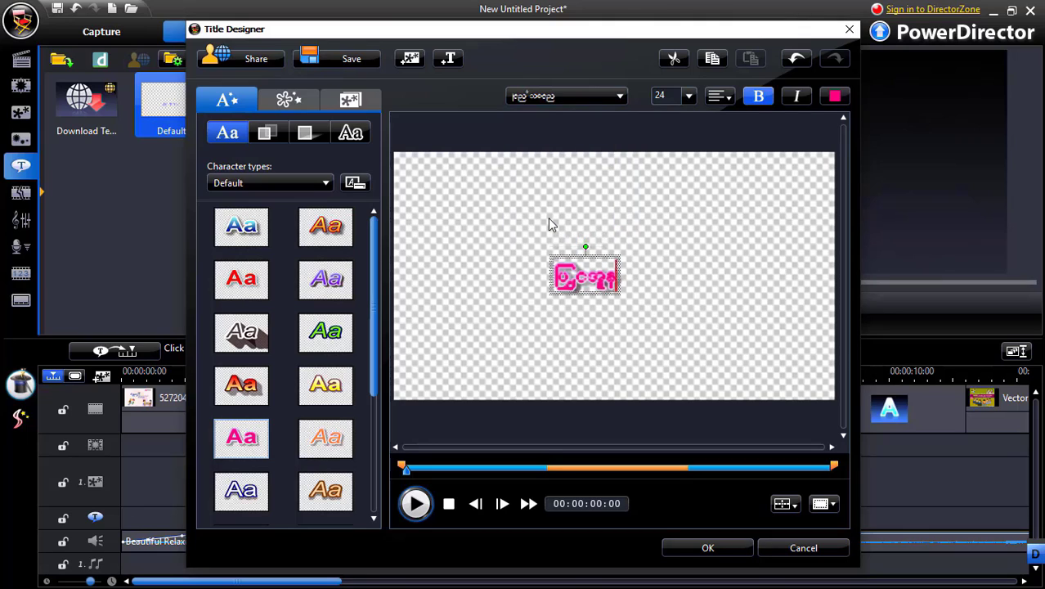
Set the font size of the whole title text to 48
{"action": "left_click_drag", "start_coordinate": [617, 274], "coordinate": [534, 274]}
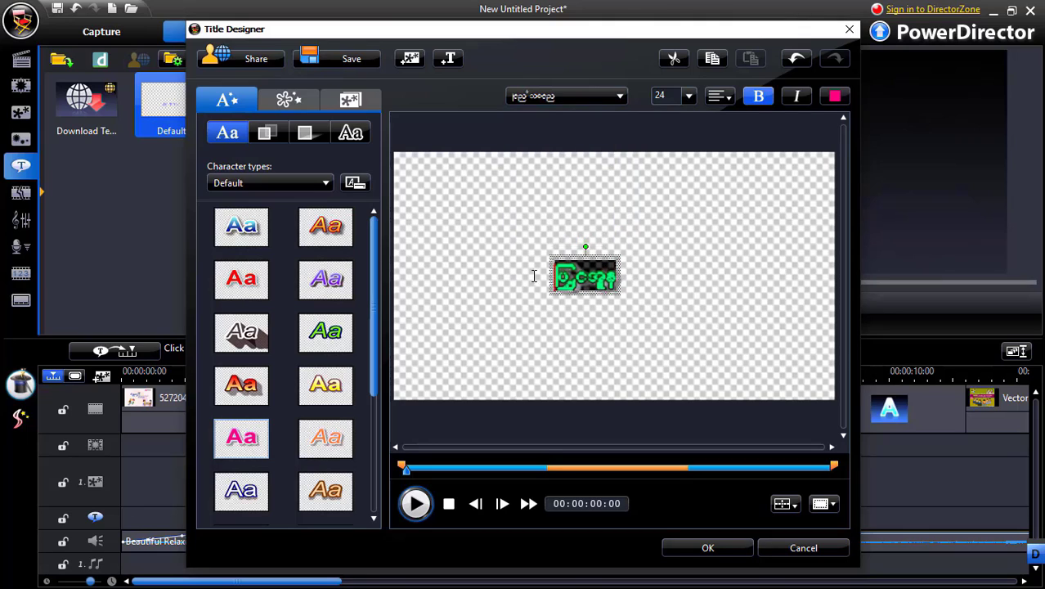
{"action": "left_click", "coordinate": [689, 97]}
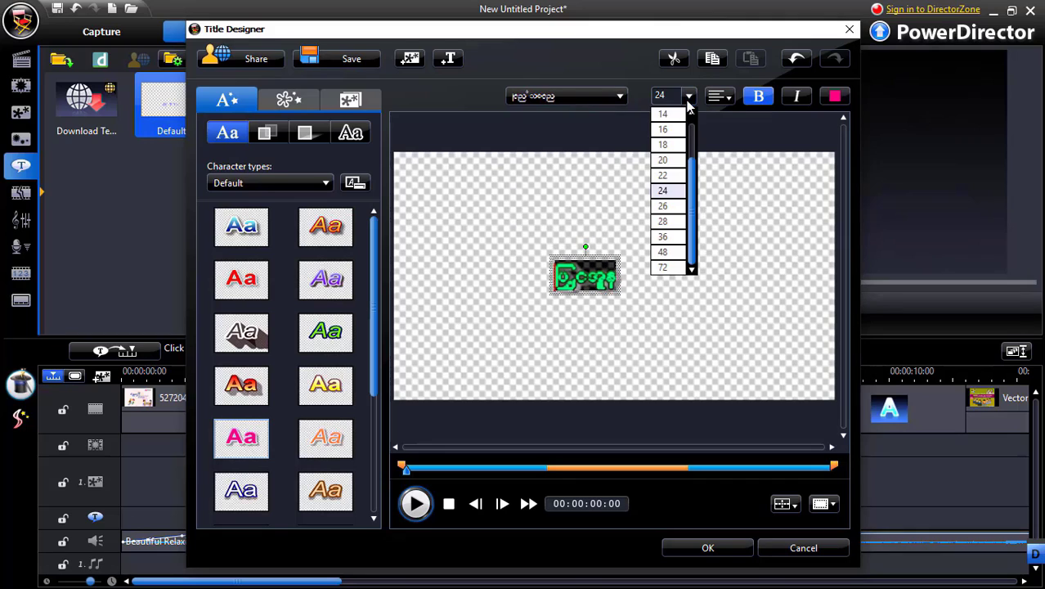
{"action": "left_click", "coordinate": [667, 253]}
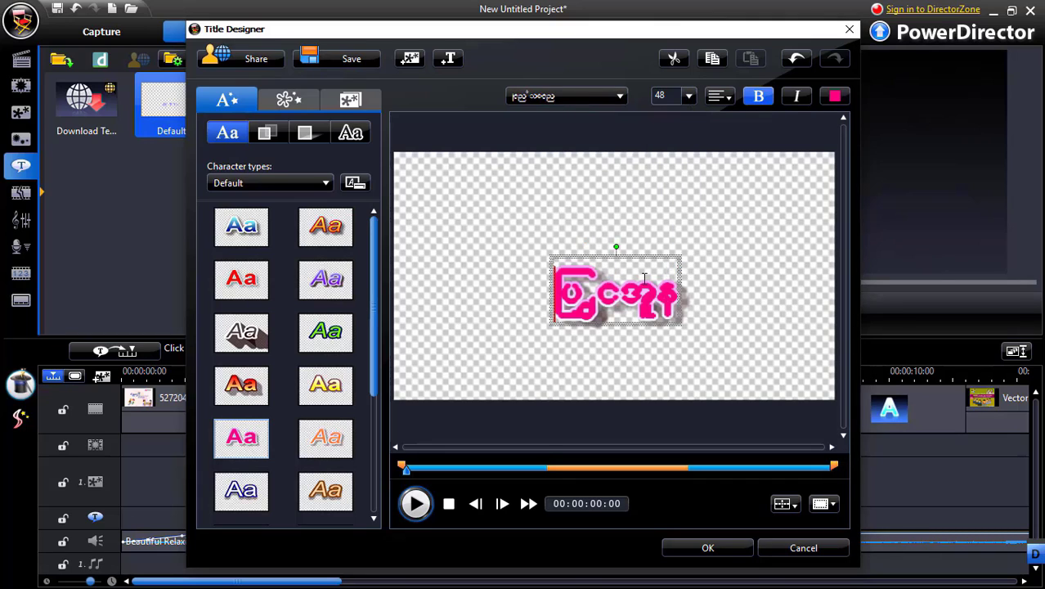
Replace the title text with "ဘက်တာကွန်ပျူတာ"
{"action": "left_click", "coordinate": [677, 288]}
{"action": "left_click_drag", "start_coordinate": [677, 288], "coordinate": [532, 291]}
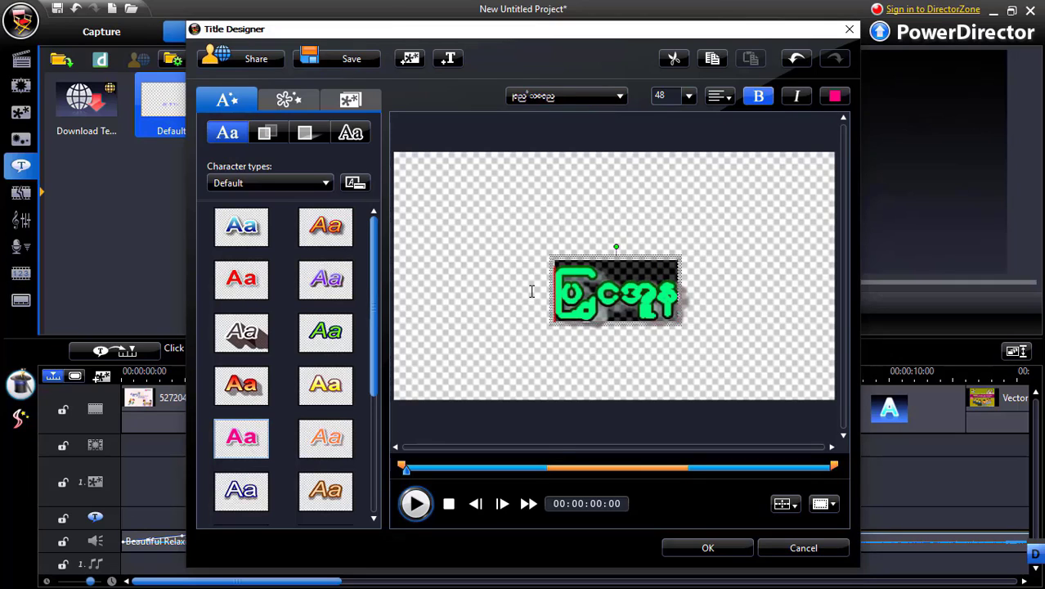
{"action": "type", "text": "ဘက်တာက"}
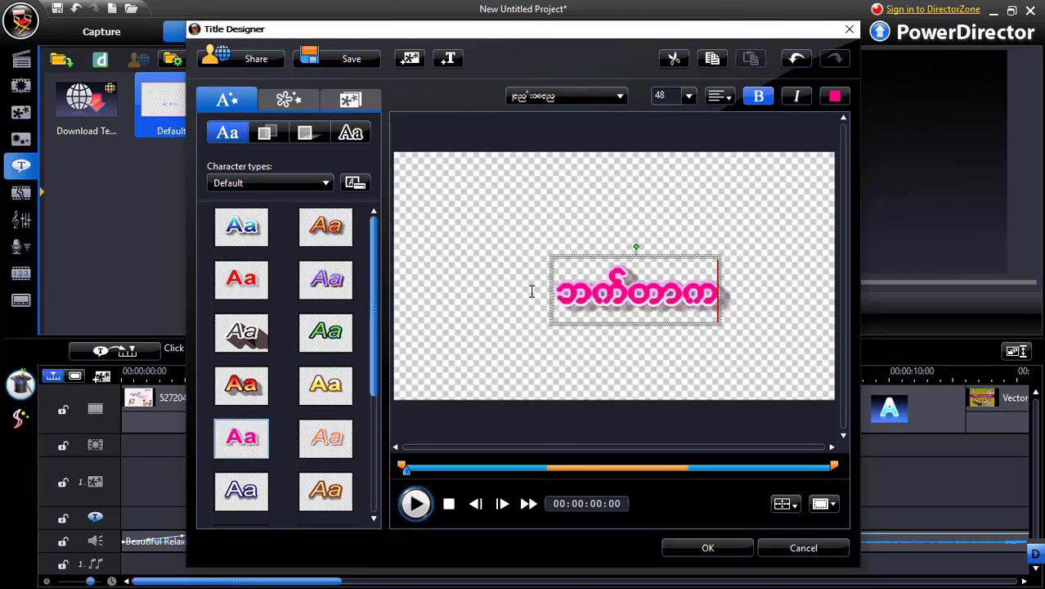
{"action": "type", "text": "ွန်ပျ"}
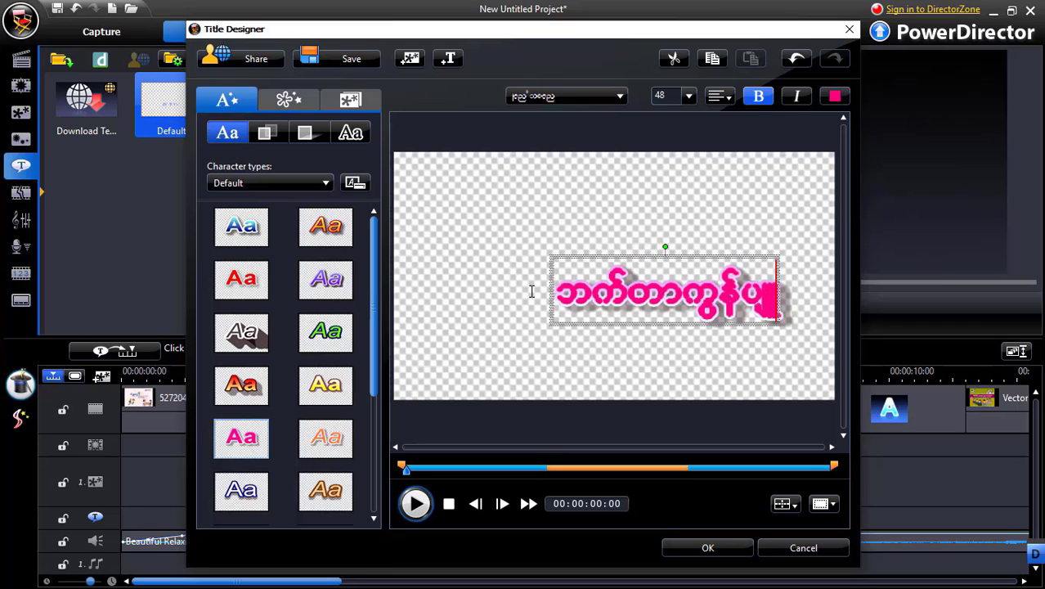
{"action": "type", "text": "ူတာ"}
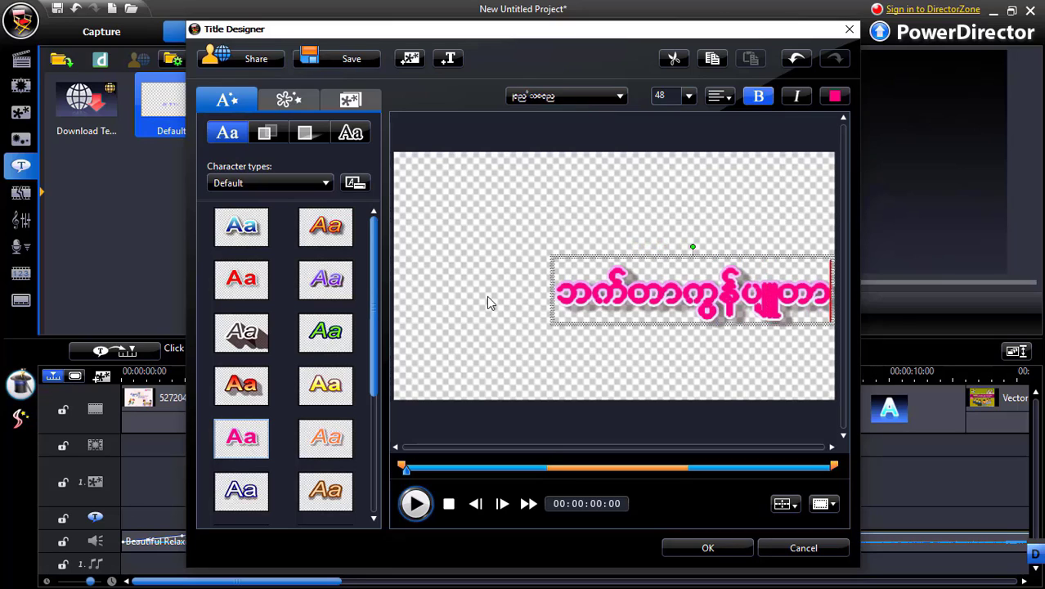
Move the title so it is horizontally centred in the frame, slightly above the middle
{"action": "left_click", "coordinate": [495, 259]}
{"action": "left_click", "coordinate": [591, 262]}
{"action": "left_click", "coordinate": [488, 231]}
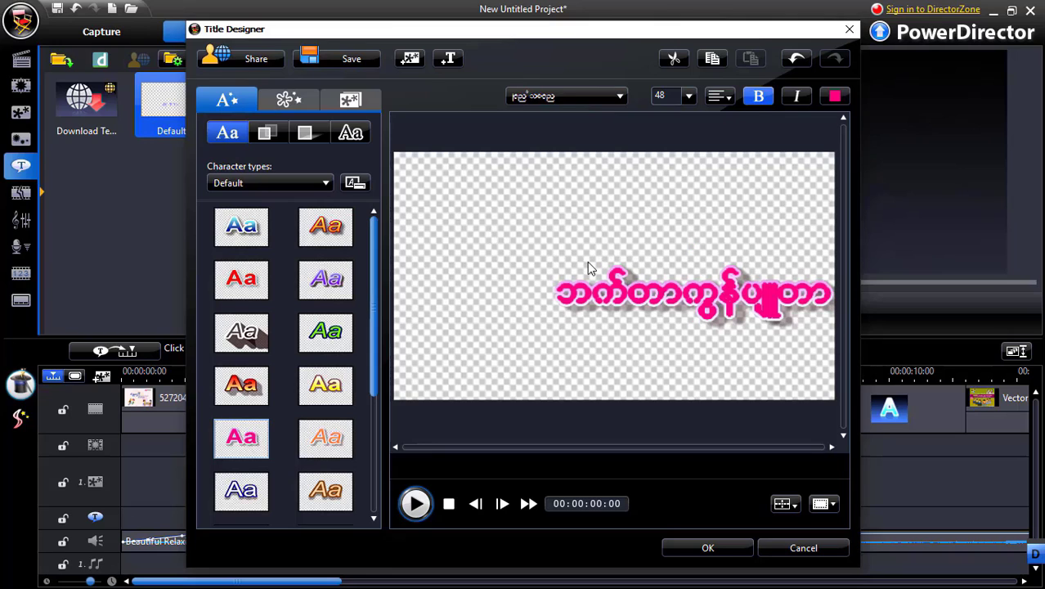
{"action": "left_click", "coordinate": [599, 282]}
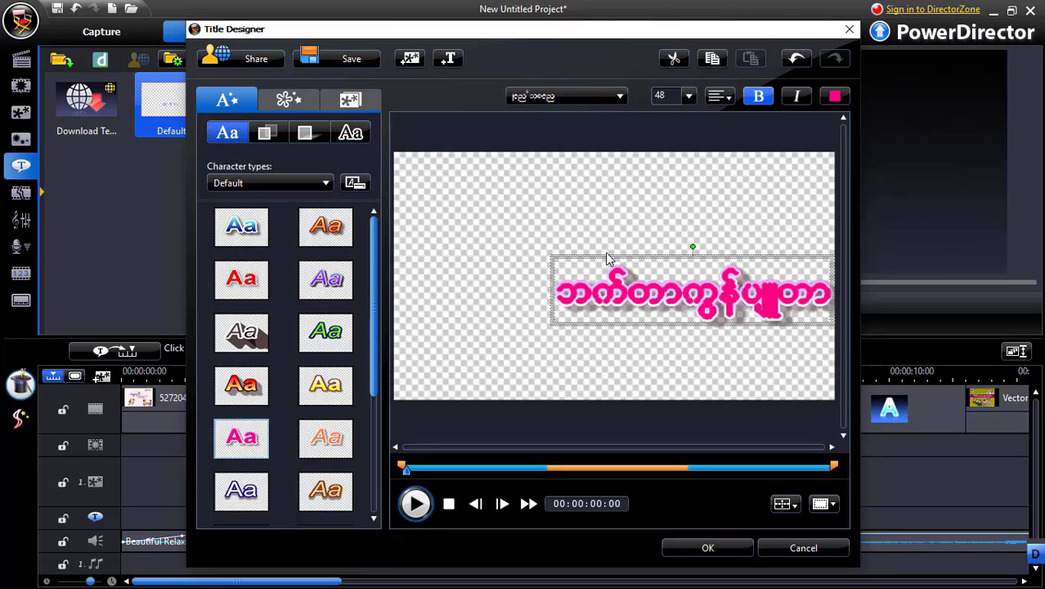
{"action": "left_click", "coordinate": [607, 253]}
{"action": "left_click", "coordinate": [605, 256]}
{"action": "left_click_drag", "start_coordinate": [603, 255], "coordinate": [513, 211]}
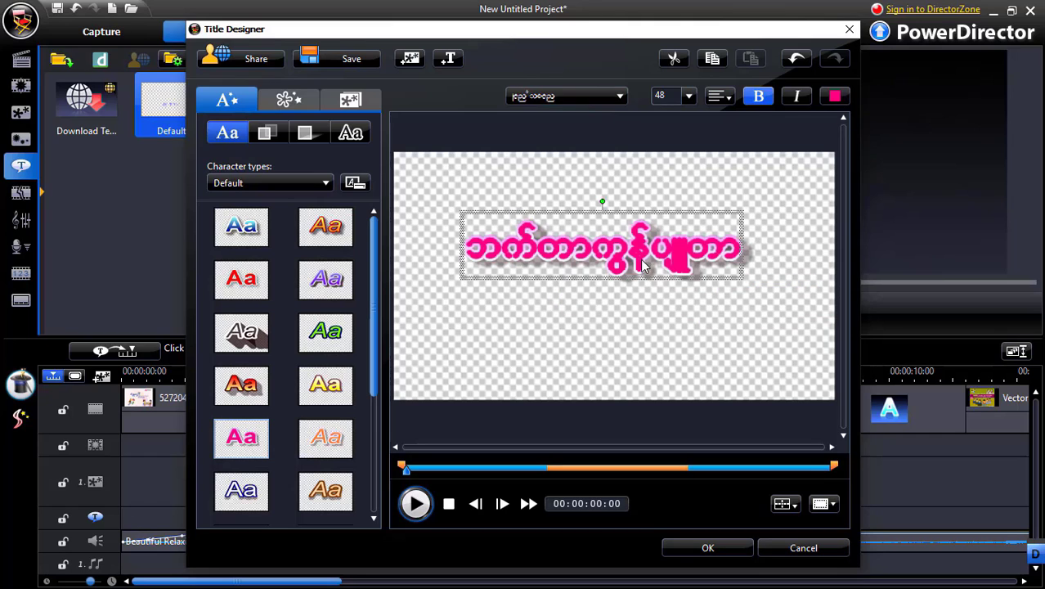
{"action": "left_click", "coordinate": [577, 210]}
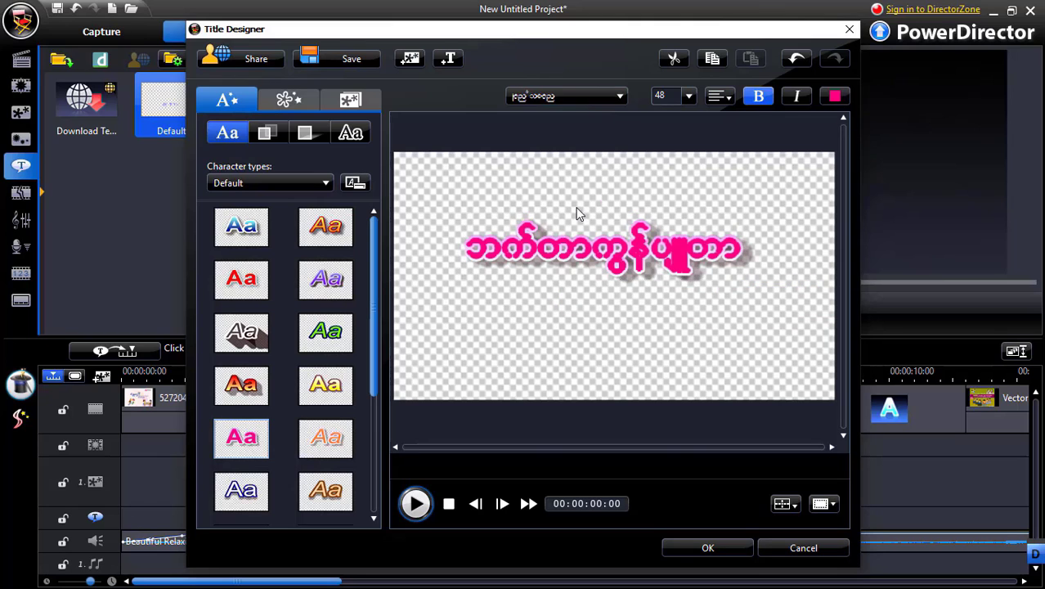
{"action": "left_click", "coordinate": [566, 248]}
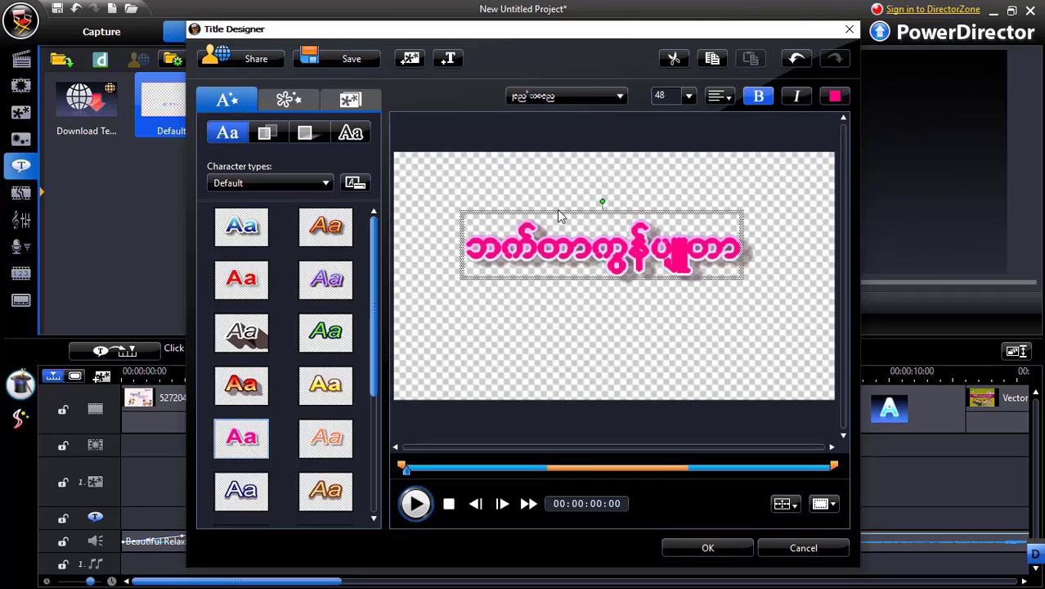
{"action": "left_click_drag", "start_coordinate": [560, 211], "coordinate": [576, 212]}
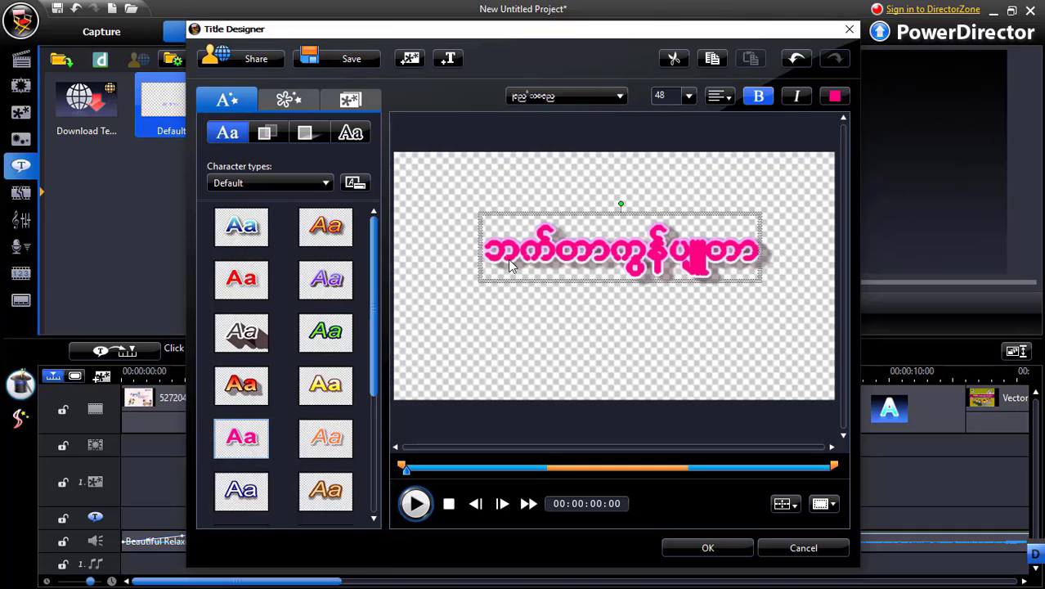
Set the title's font face blur to 1 and its shadow distance to 6
{"action": "left_click", "coordinate": [268, 135]}
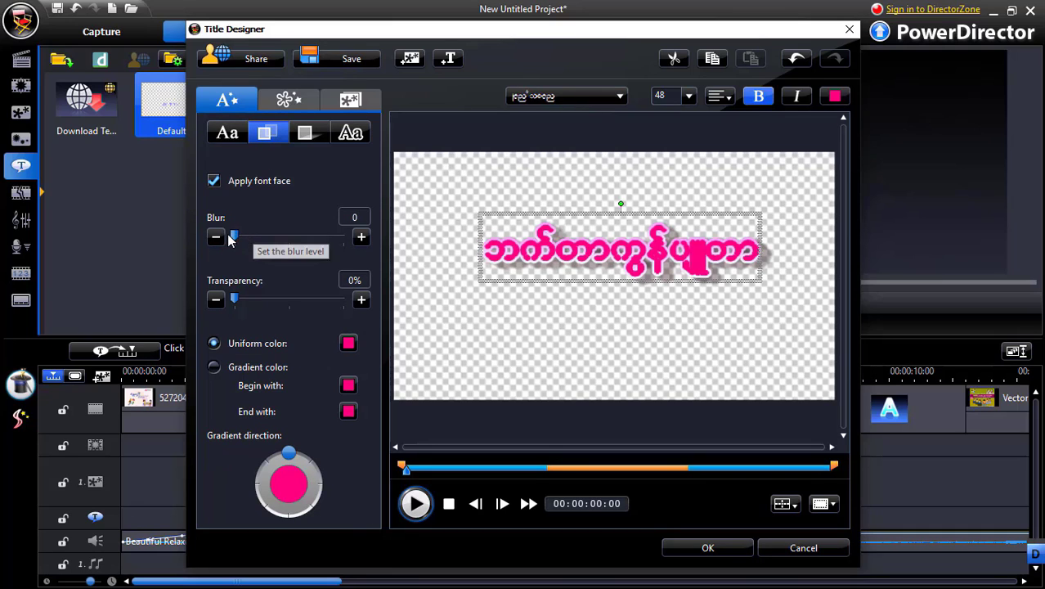
{"action": "left_click_drag", "start_coordinate": [234, 237], "coordinate": [239, 236]}
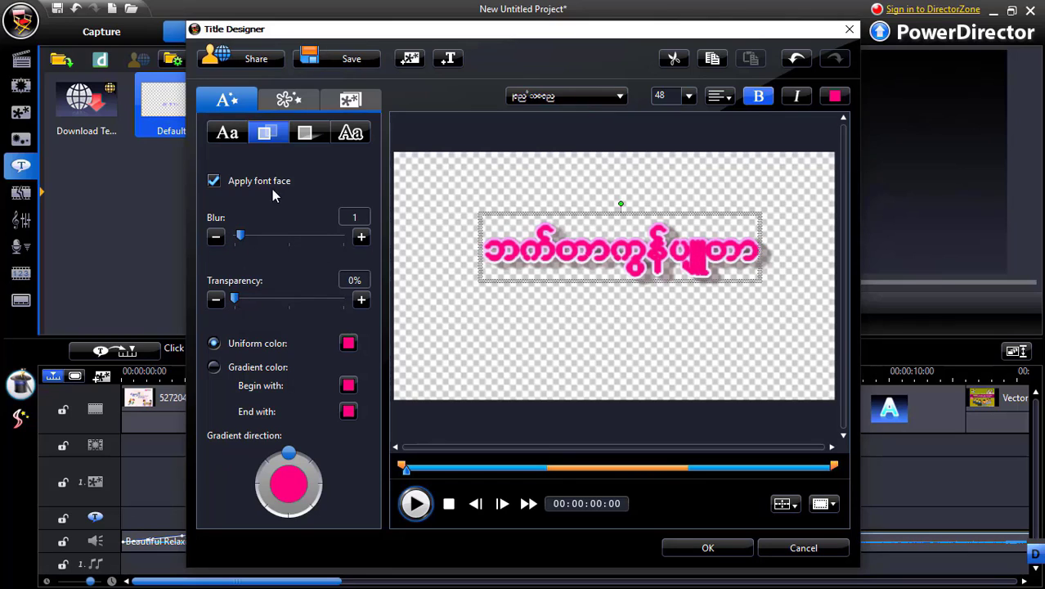
{"action": "left_click", "coordinate": [303, 138]}
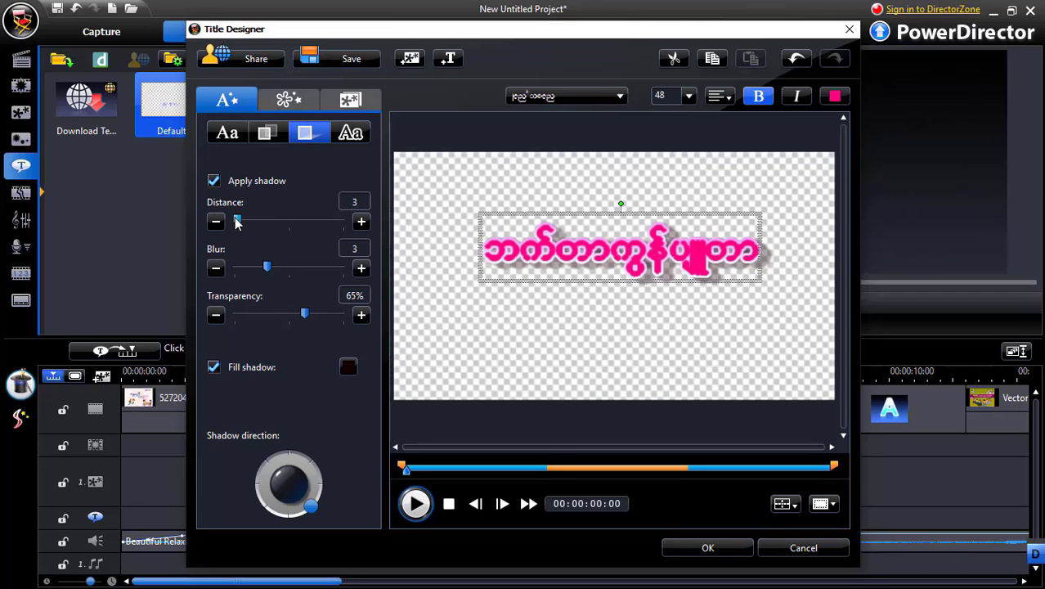
{"action": "mouse_move", "coordinate": [237, 223]}
{"action": "left_mouse_down"}
{"action": "mouse_move", "coordinate": [260, 222]}
{"action": "mouse_move", "coordinate": [248, 220]}
{"action": "left_mouse_up"}
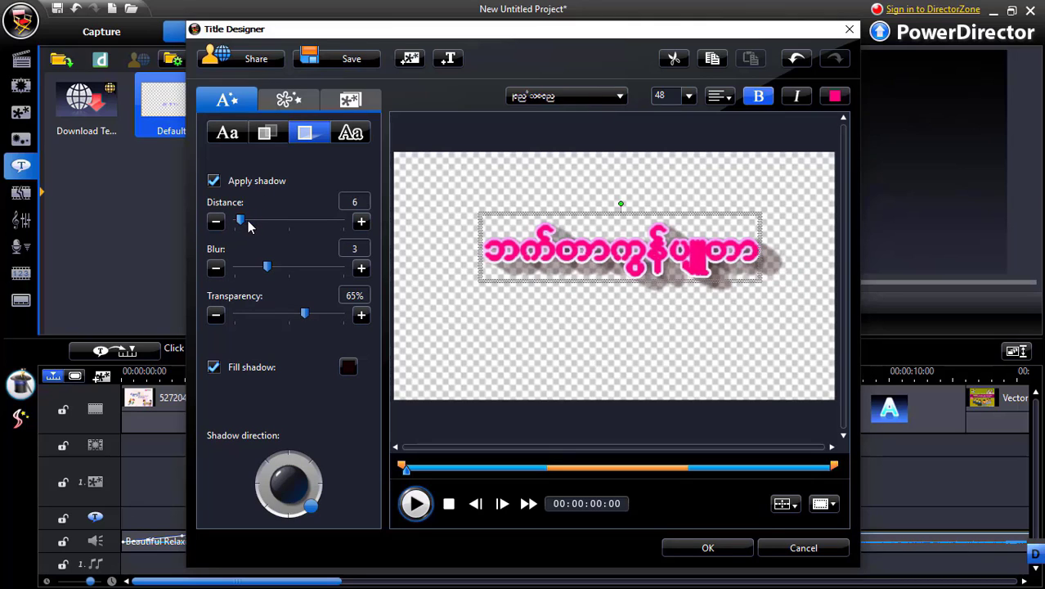
Set the size of the title's text border to 6
{"action": "left_click", "coordinate": [351, 135]}
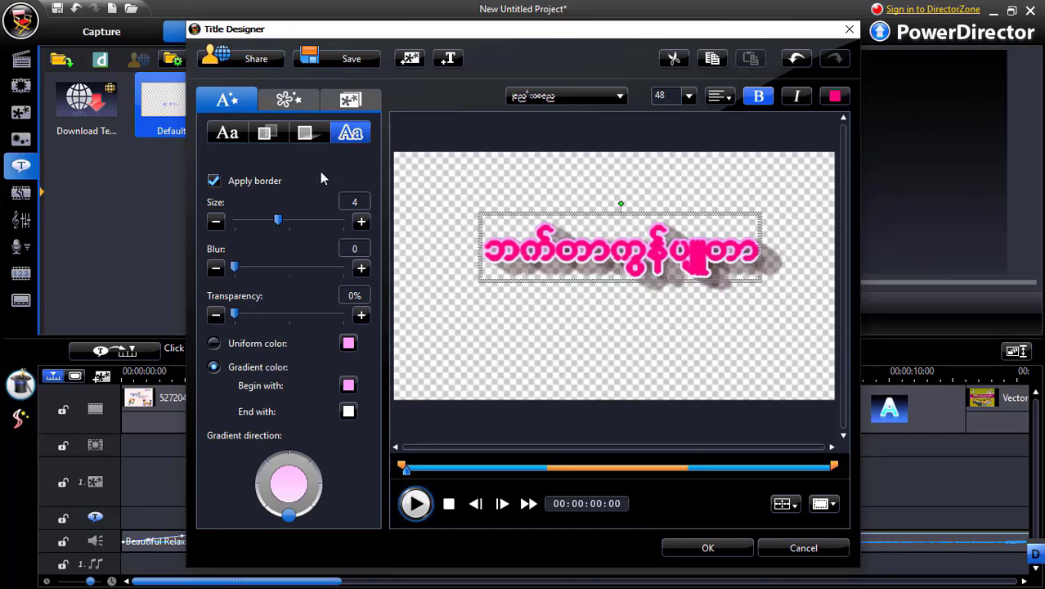
{"action": "mouse_move", "coordinate": [278, 221]}
{"action": "left_mouse_down"}
{"action": "mouse_move", "coordinate": [263, 222]}
{"action": "mouse_move", "coordinate": [278, 223]}
{"action": "left_mouse_up"}
{"action": "left_click_drag", "start_coordinate": [278, 224], "coordinate": [281, 226]}
{"action": "left_click_drag", "start_coordinate": [283, 220], "coordinate": [296, 228]}
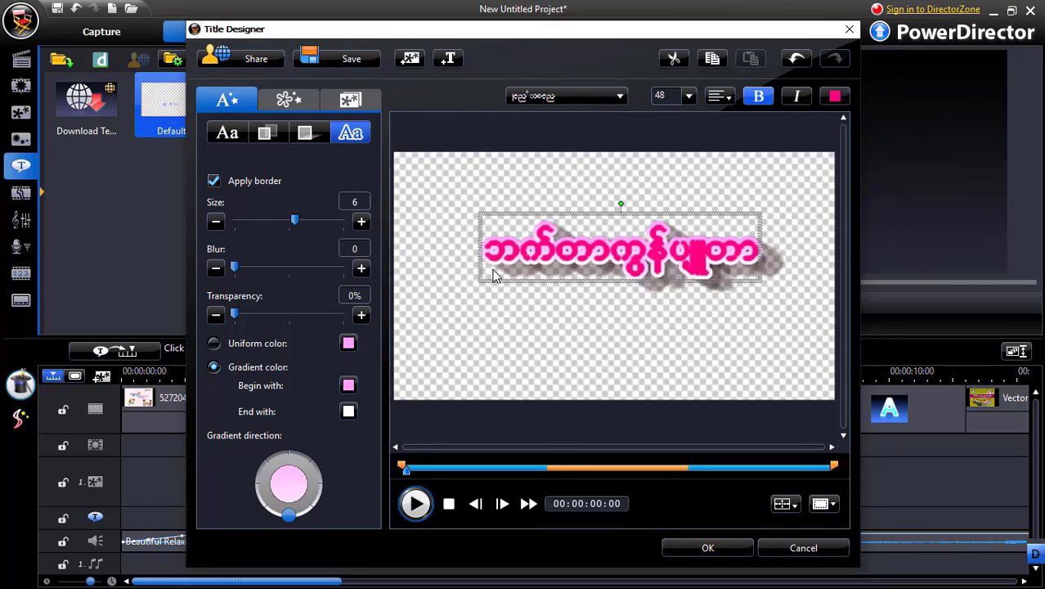
Apply the Flocking animation as both the starting and the ending effect of the title
{"action": "left_click", "coordinate": [288, 102]}
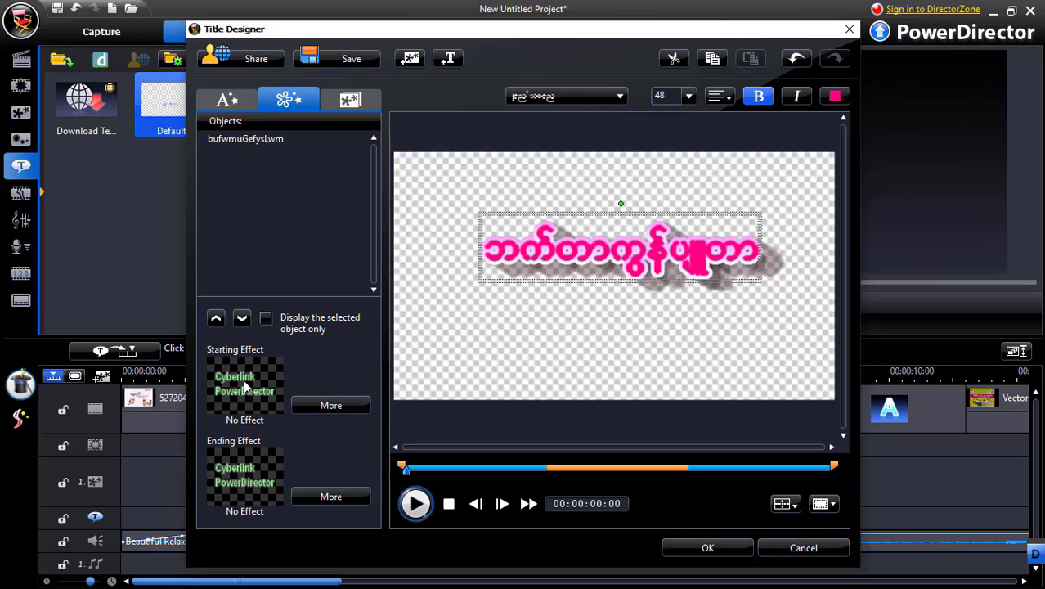
{"action": "left_click", "coordinate": [326, 411]}
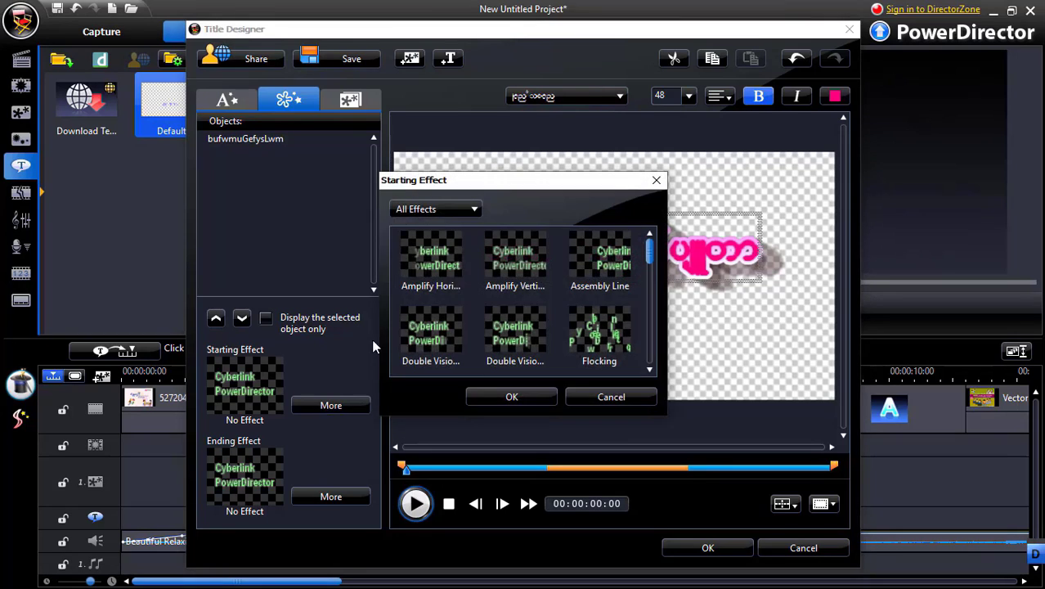
{"action": "left_click_drag", "start_coordinate": [440, 180], "coordinate": [249, 106]}
{"action": "left_click", "coordinate": [303, 178]}
{"action": "left_click", "coordinate": [321, 255]}
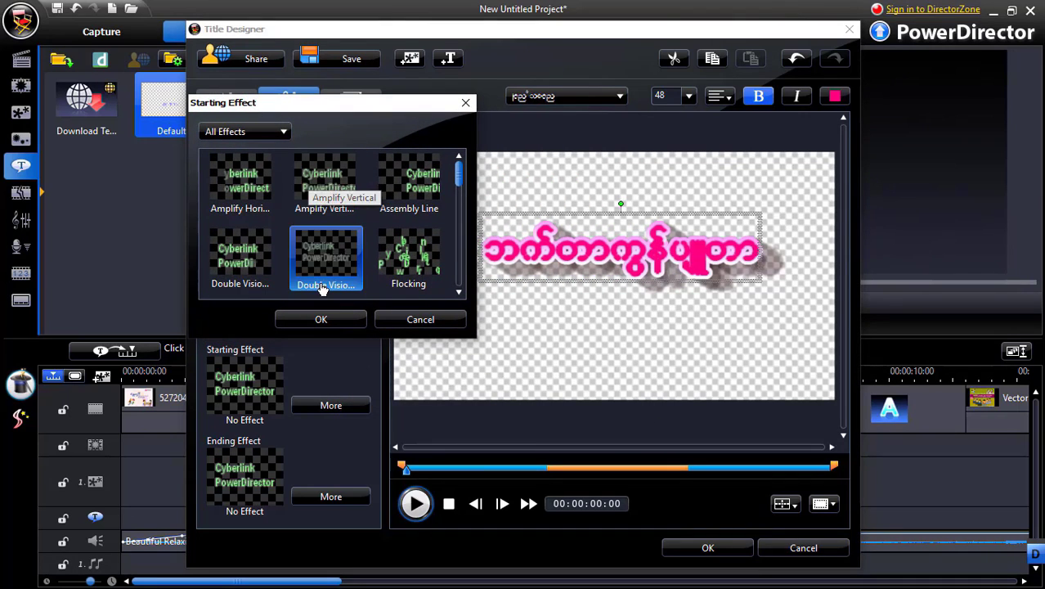
{"action": "left_click", "coordinate": [427, 258]}
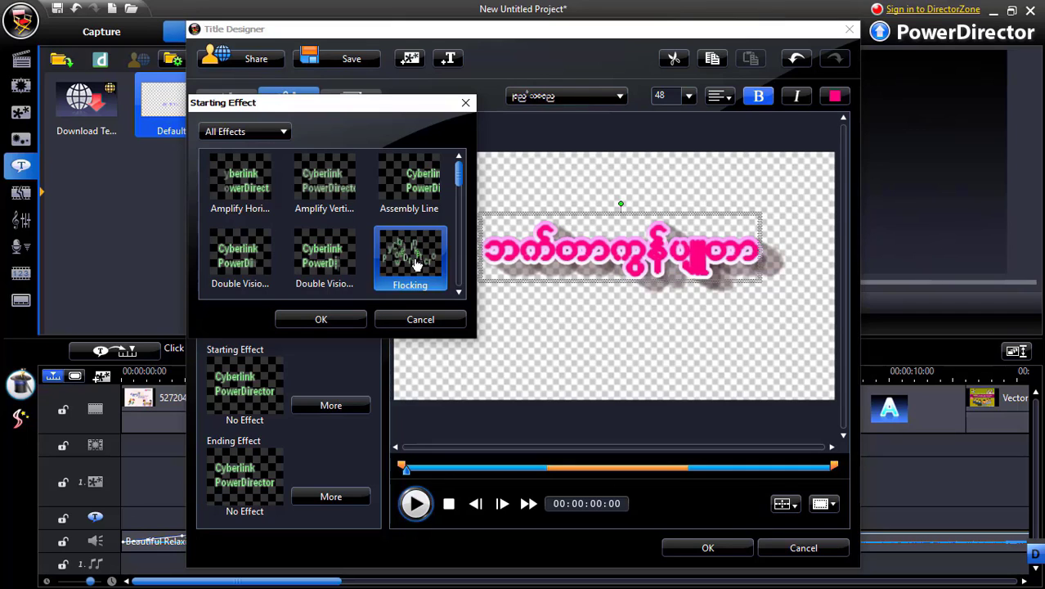
{"action": "left_click", "coordinate": [321, 320]}
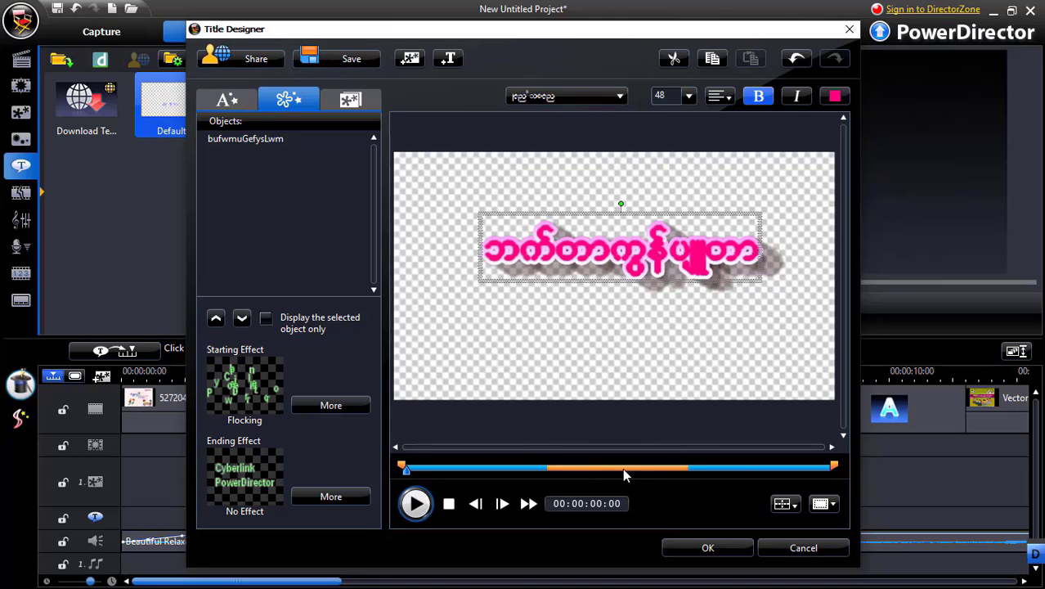
{"action": "key", "text": "ctrl+z"}
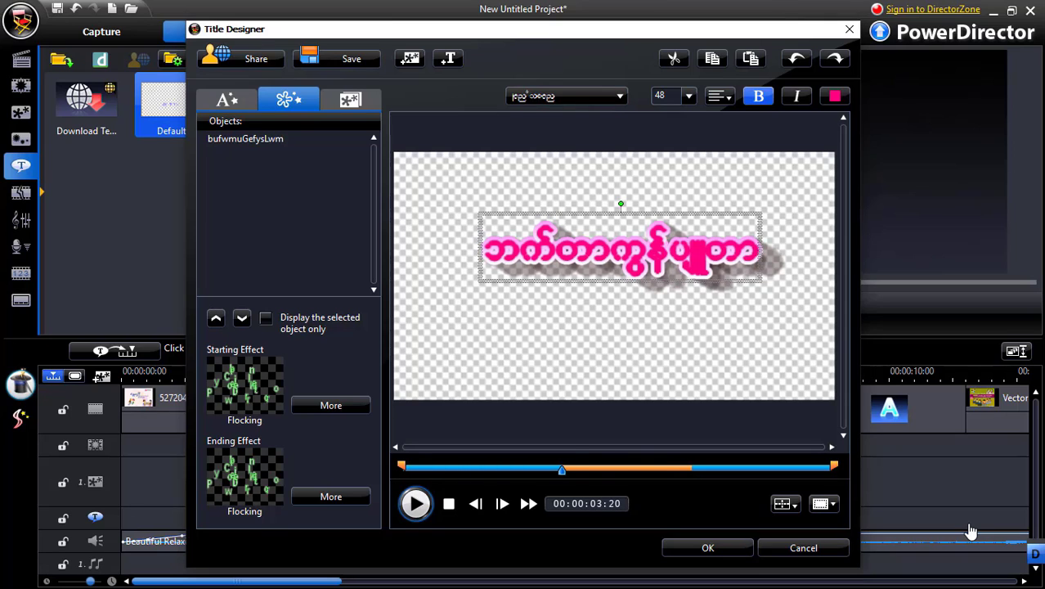
Accept the title design and save it as a template named "Vector"
{"action": "left_click", "coordinate": [701, 550]}
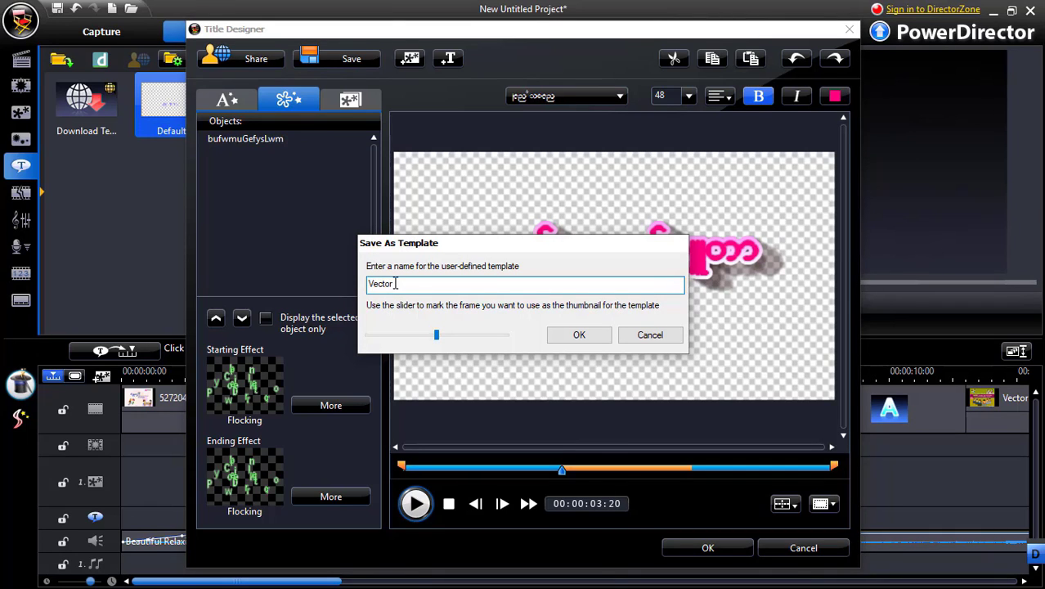
{"action": "type", "text": "Vector"}
{"action": "left_click", "coordinate": [574, 337]}
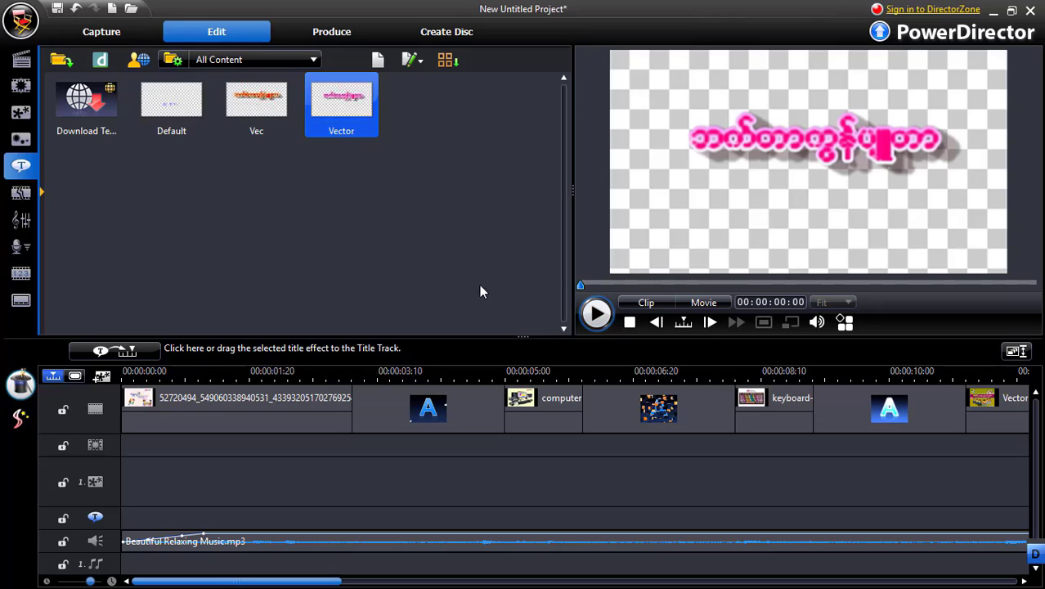
Insert the Vector title template from the library into the title track
{"action": "right_click", "coordinate": [360, 123]}
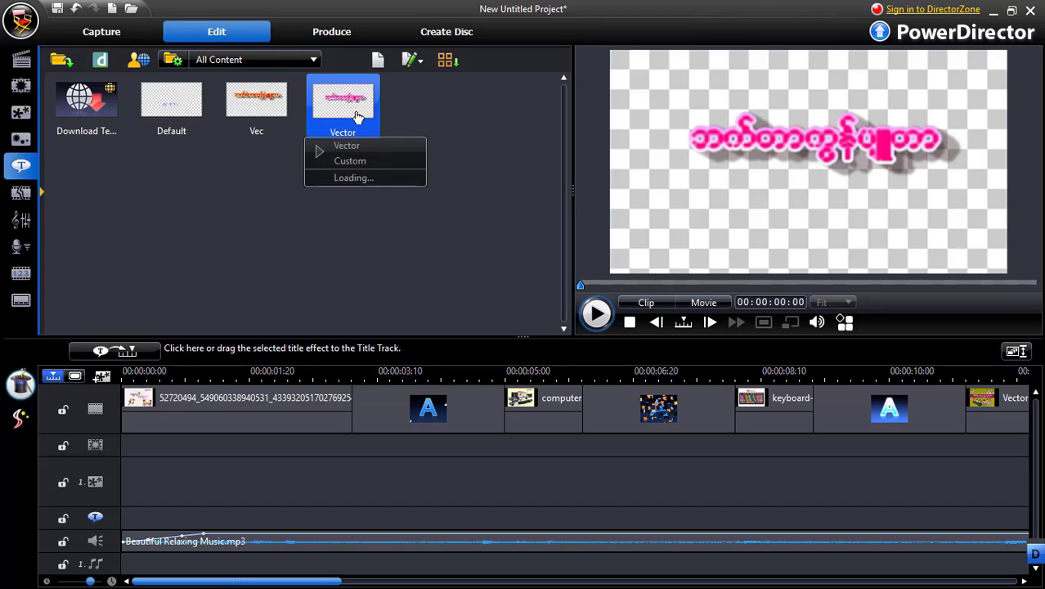
{"action": "left_click", "coordinate": [348, 147]}
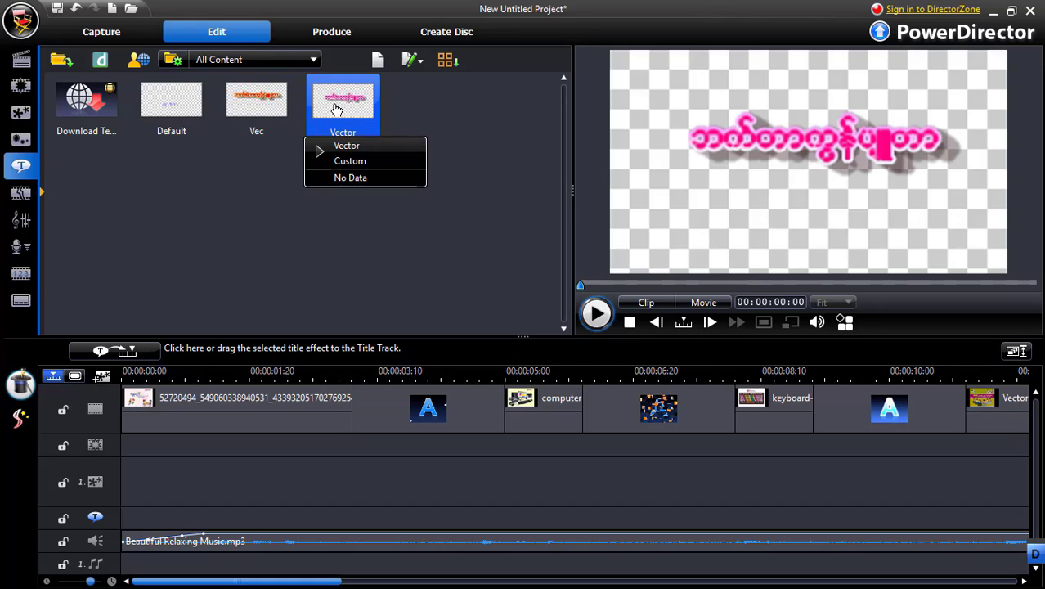
{"action": "left_click", "coordinate": [334, 109]}
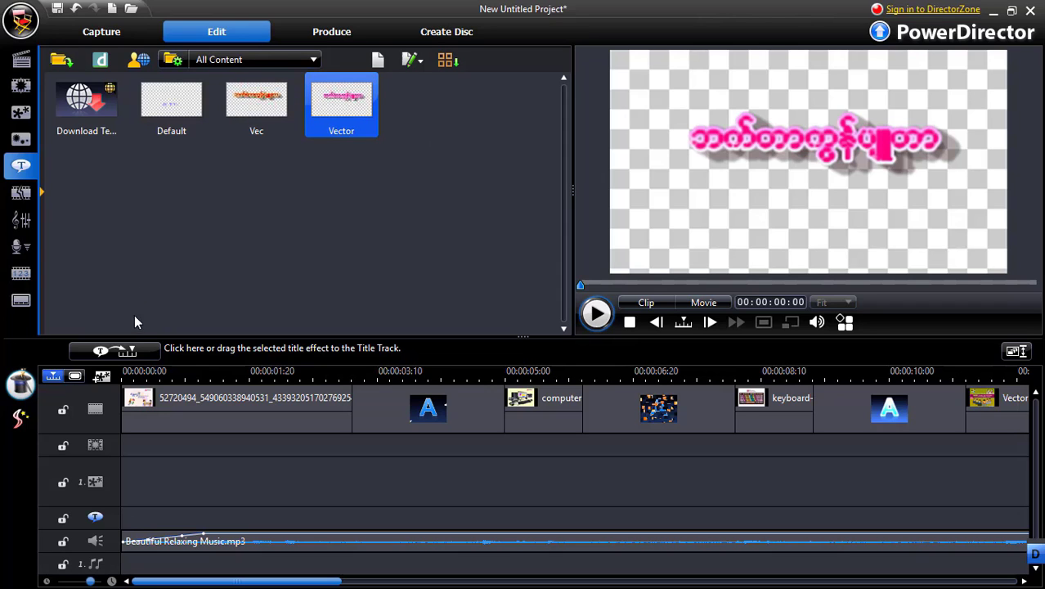
{"action": "left_click", "coordinate": [123, 355]}
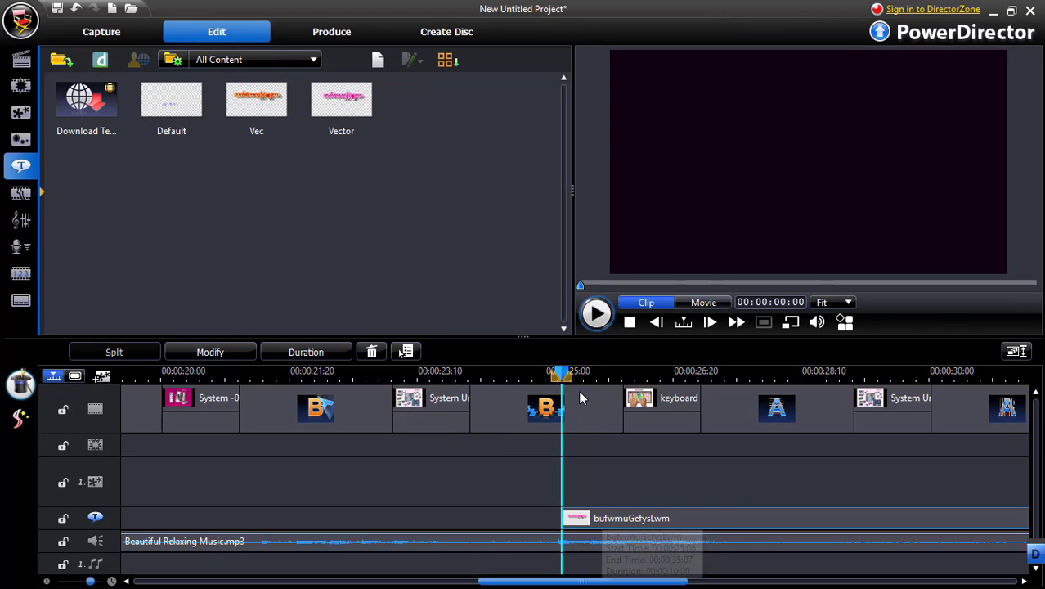
Move the title clip earlier on the title track so it starts at 00:00:19:00
{"action": "left_click_drag", "start_coordinate": [605, 518], "coordinate": [591, 518]}
{"action": "left_click_drag", "start_coordinate": [565, 376], "coordinate": [592, 377]}
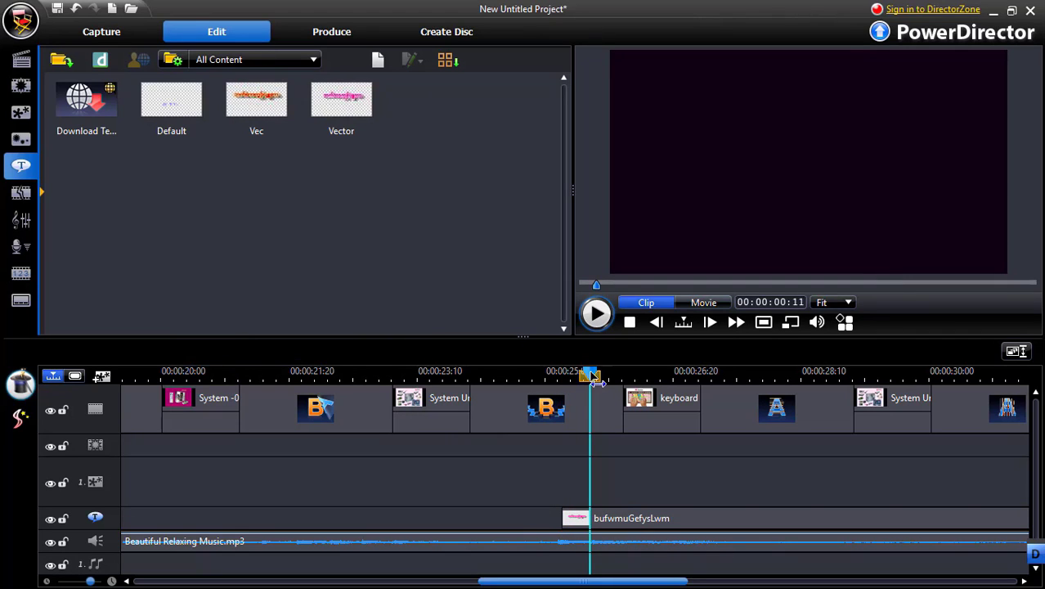
{"action": "key", "text": "space"}
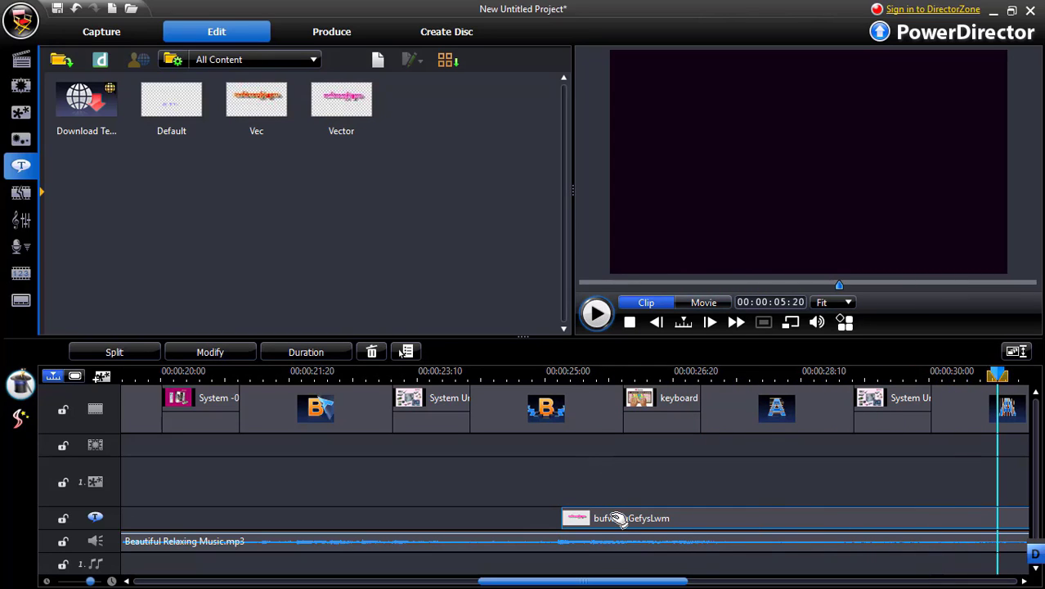
{"action": "left_click_drag", "start_coordinate": [619, 517], "coordinate": [443, 511]}
{"action": "key", "text": "plus"}
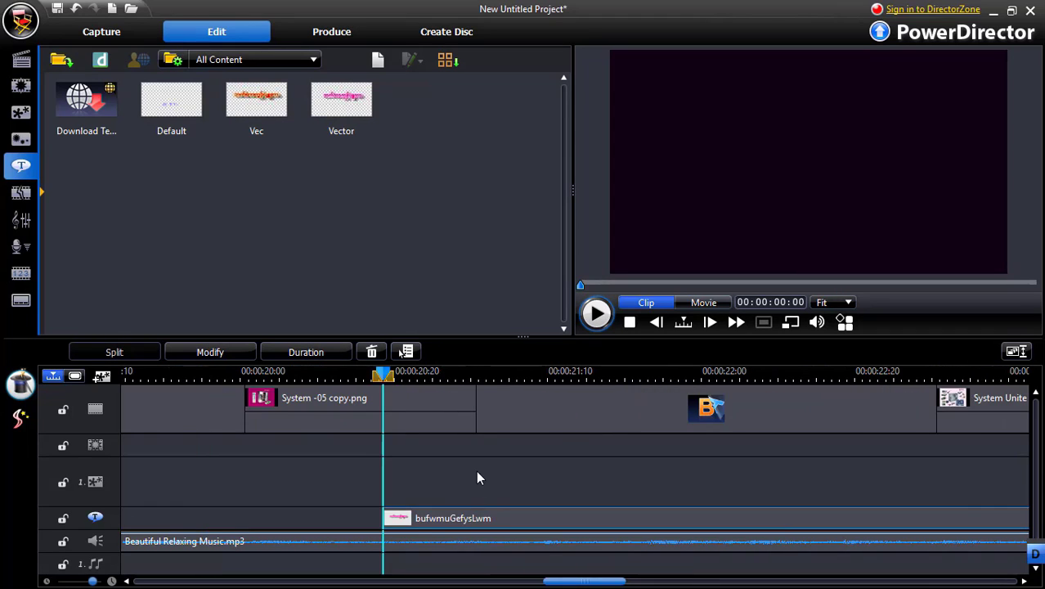
{"action": "key", "text": "minus"}
{"action": "key", "text": "minus"}
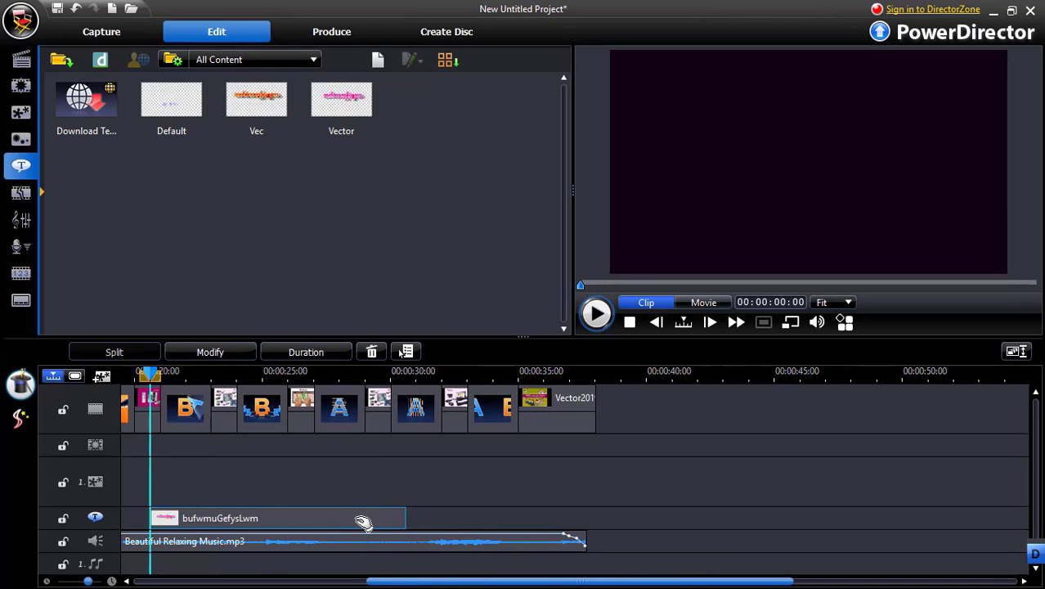
{"action": "left_click_drag", "start_coordinate": [364, 522], "coordinate": [324, 521]}
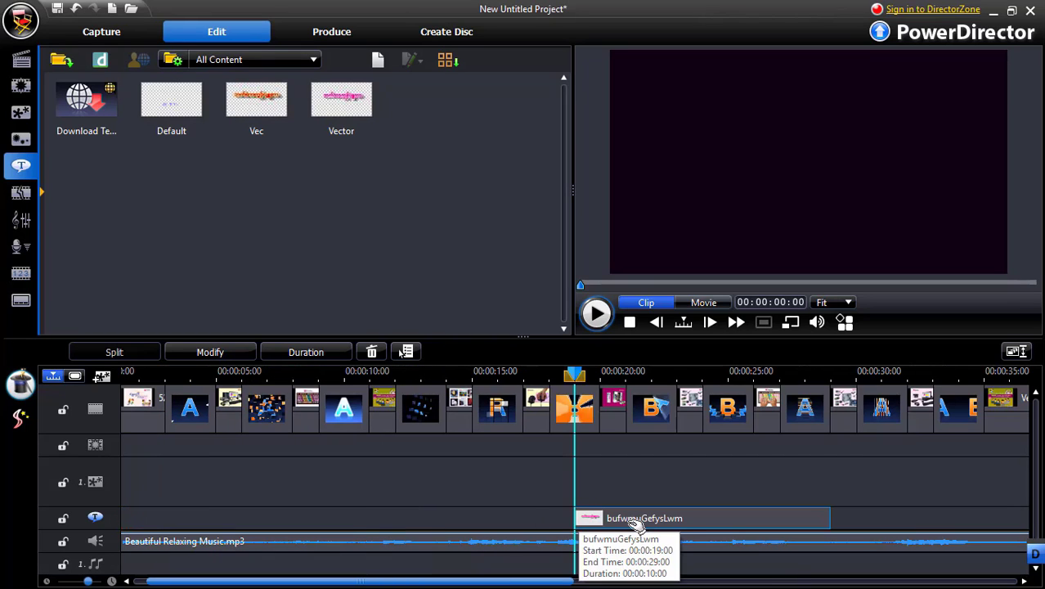
Shorten the title clip to about 5.8 seconds and move it close to the beginning of the timeline
{"action": "key", "text": "plus"}
{"action": "key", "text": "plus"}
{"action": "key", "text": "minus"}
{"action": "key", "text": "minus"}
{"action": "key", "text": "minus"}
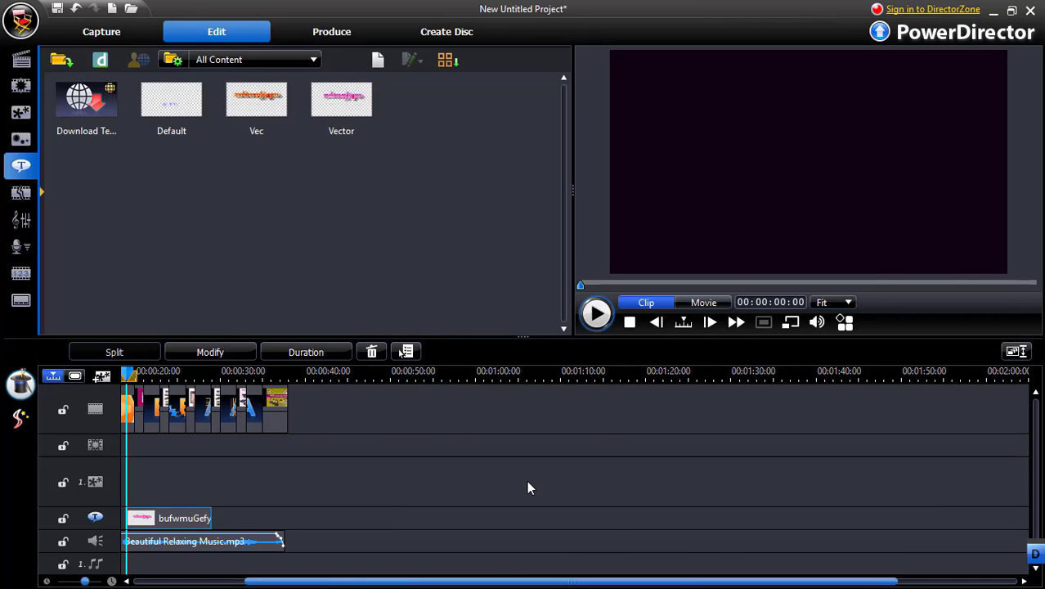
{"action": "key", "text": "plus"}
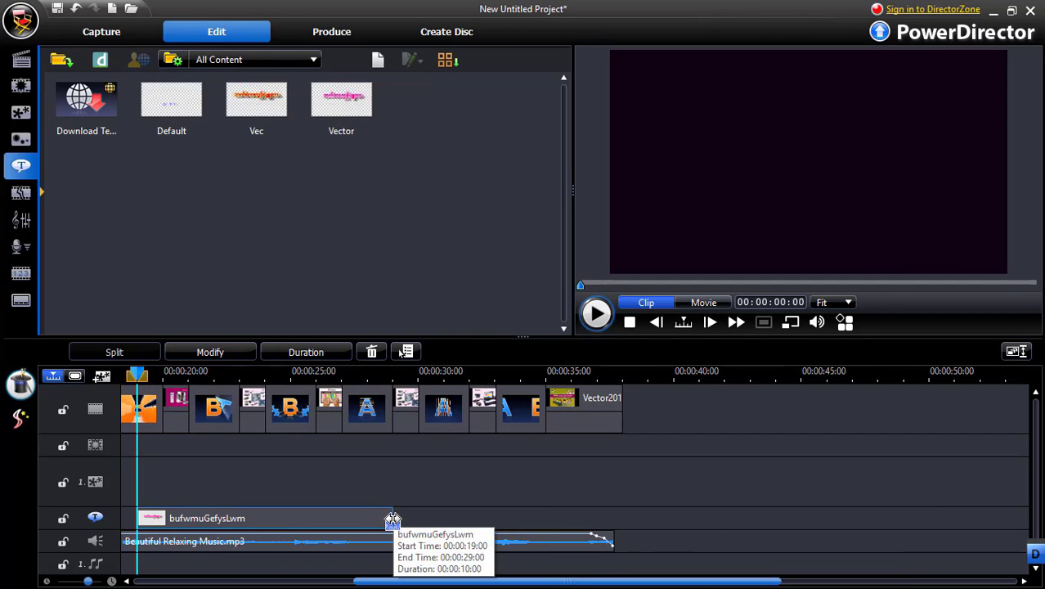
{"action": "left_click_drag", "start_coordinate": [392, 520], "coordinate": [287, 521]}
{"action": "left_click_drag", "start_coordinate": [192, 523], "coordinate": [167, 524]}
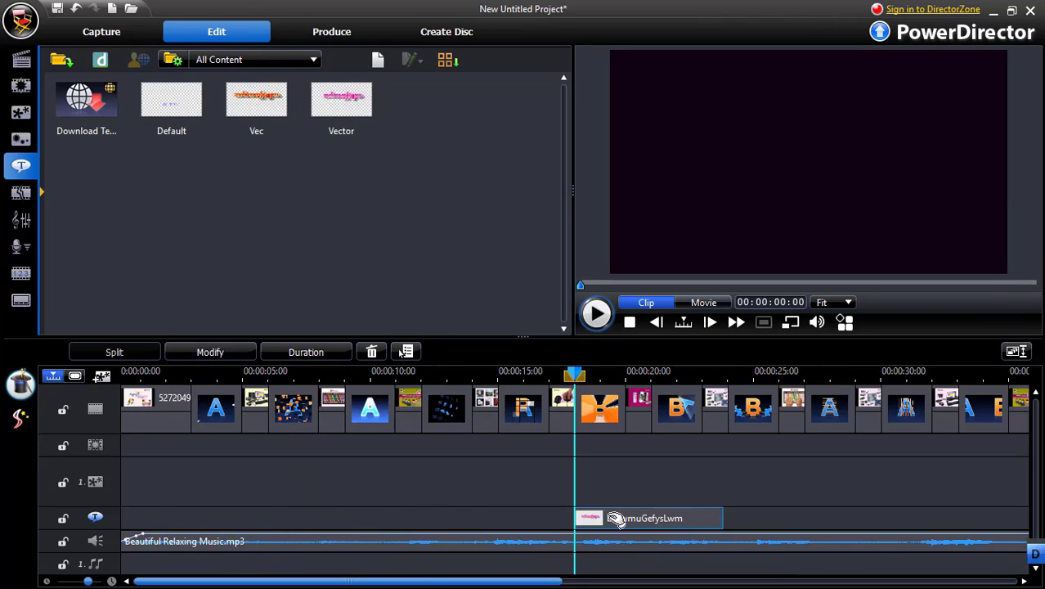
{"action": "left_click_drag", "start_coordinate": [615, 520], "coordinate": [192, 518]}
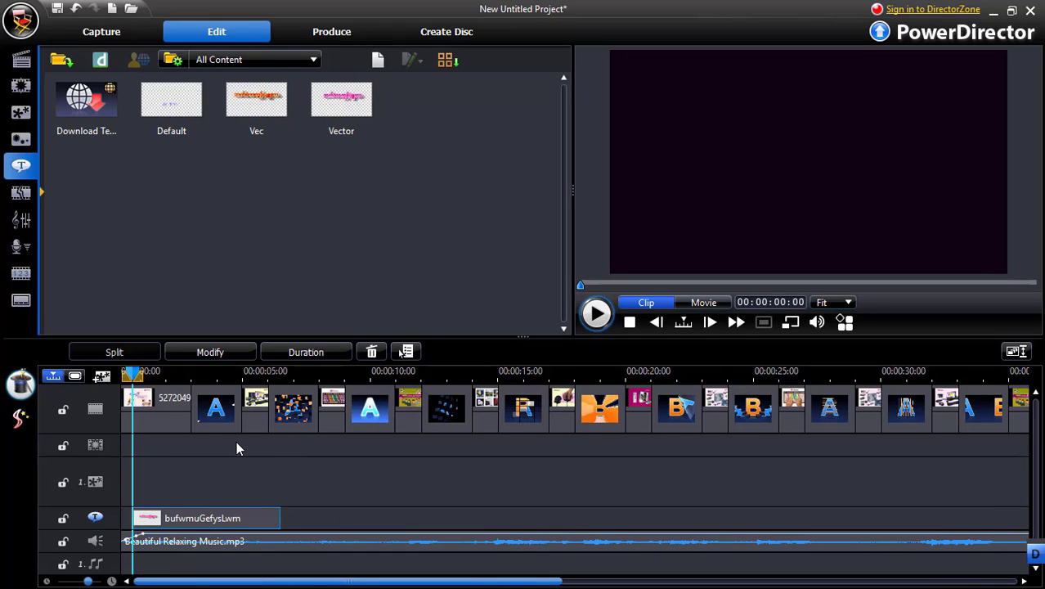
Copy the title clip and paste a duplicate on the title track at 00:00:15:27
{"action": "right_click", "coordinate": [217, 520]}
{"action": "left_click", "coordinate": [260, 357]}
{"action": "right_click", "coordinate": [599, 524]}
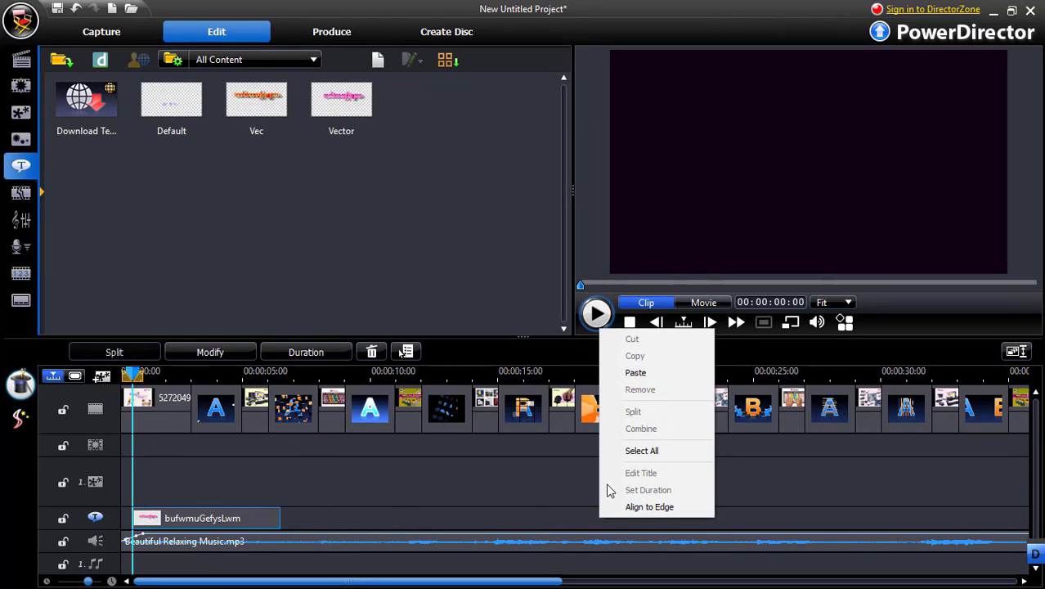
{"action": "left_click", "coordinate": [628, 372]}
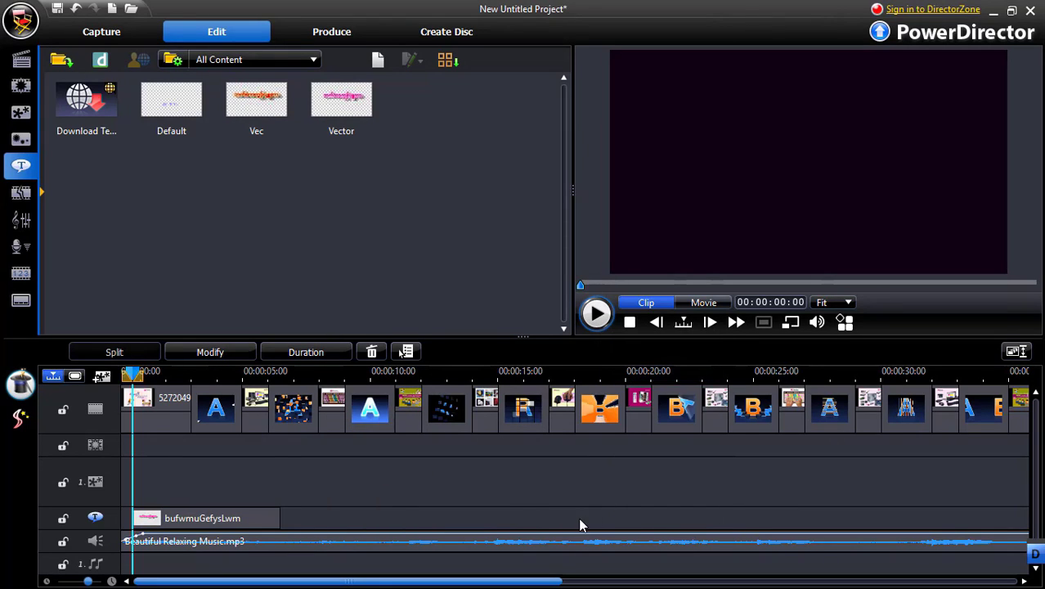
{"action": "left_click_drag", "start_coordinate": [134, 375], "coordinate": [526, 422]}
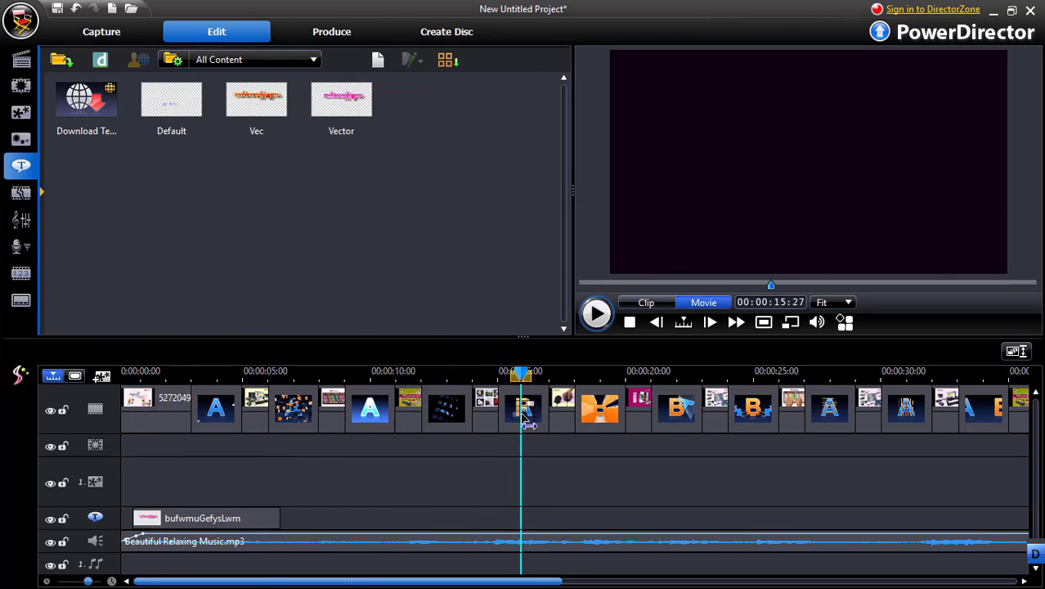
{"action": "left_click", "coordinate": [525, 422]}
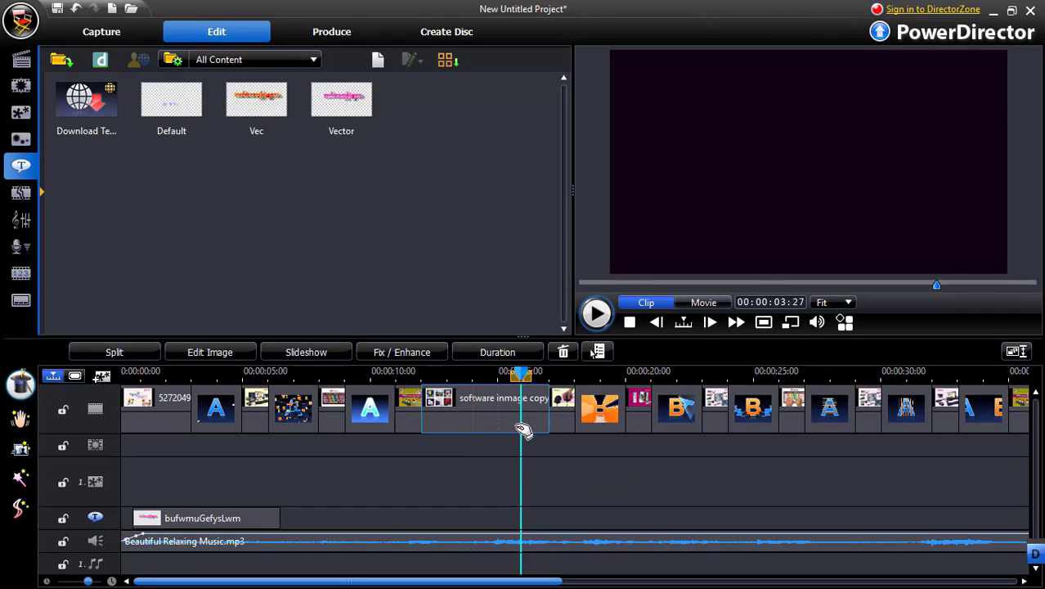
{"action": "right_click", "coordinate": [532, 519]}
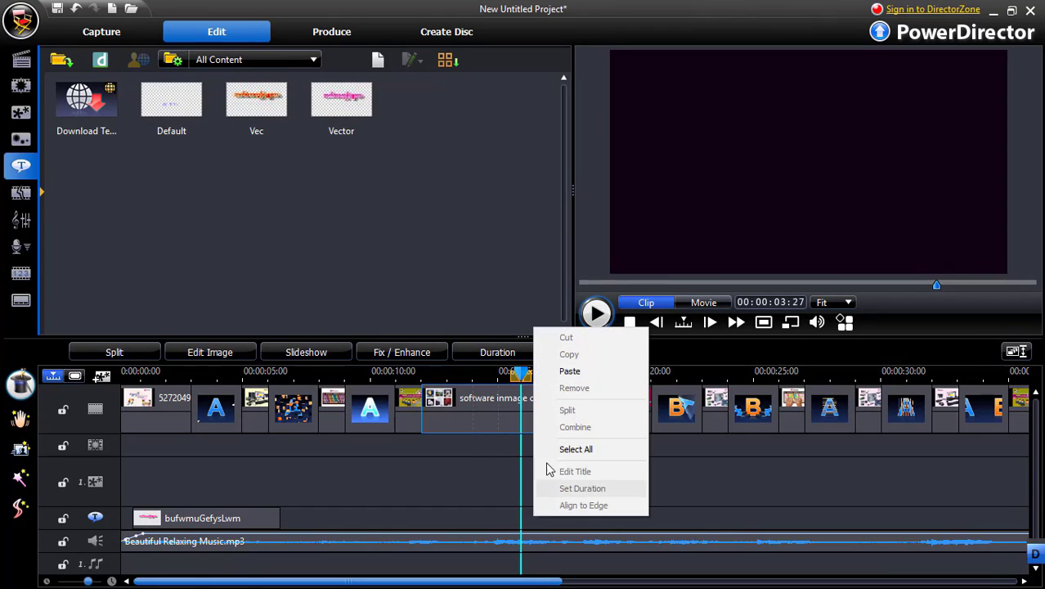
{"action": "left_click", "coordinate": [570, 373]}
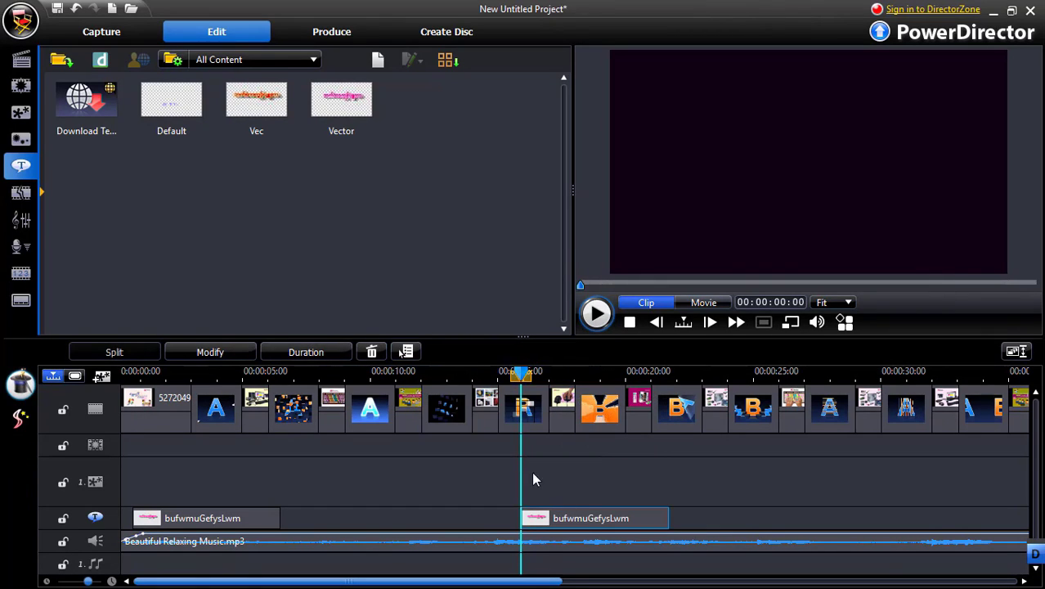
Paste another copy of the title on the title track at about 28 seconds, under the keyboard and Hand-01 copy.png image
{"action": "left_click_drag", "start_coordinate": [529, 374], "coordinate": [782, 374]}
{"action": "left_click_drag", "start_coordinate": [473, 582], "coordinate": [578, 582]}
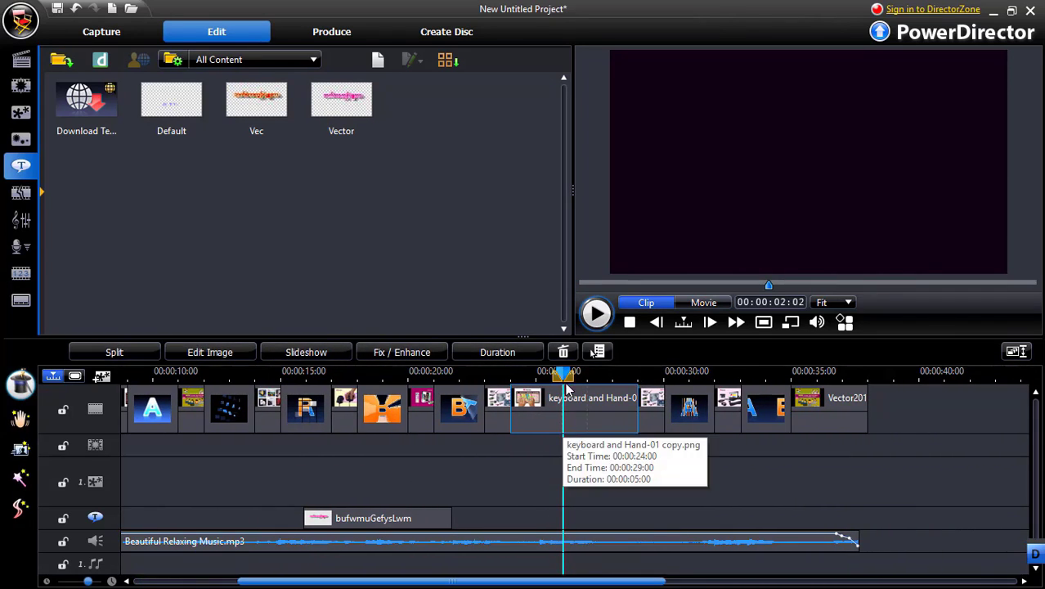
{"action": "left_click_drag", "start_coordinate": [564, 375], "coordinate": [590, 375]}
{"action": "left_click", "coordinate": [606, 394]}
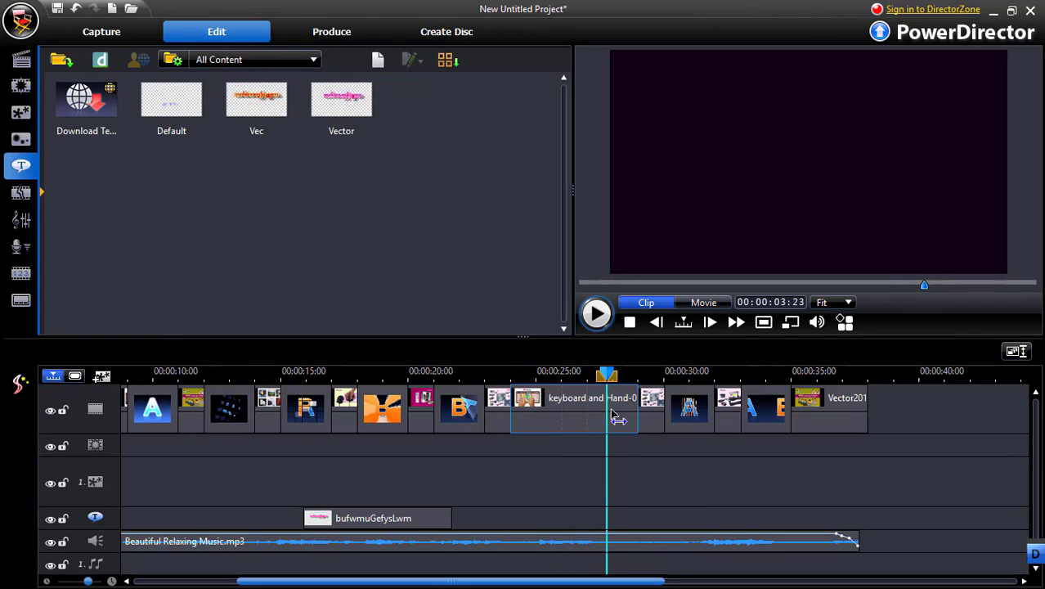
{"action": "right_click", "coordinate": [623, 523]}
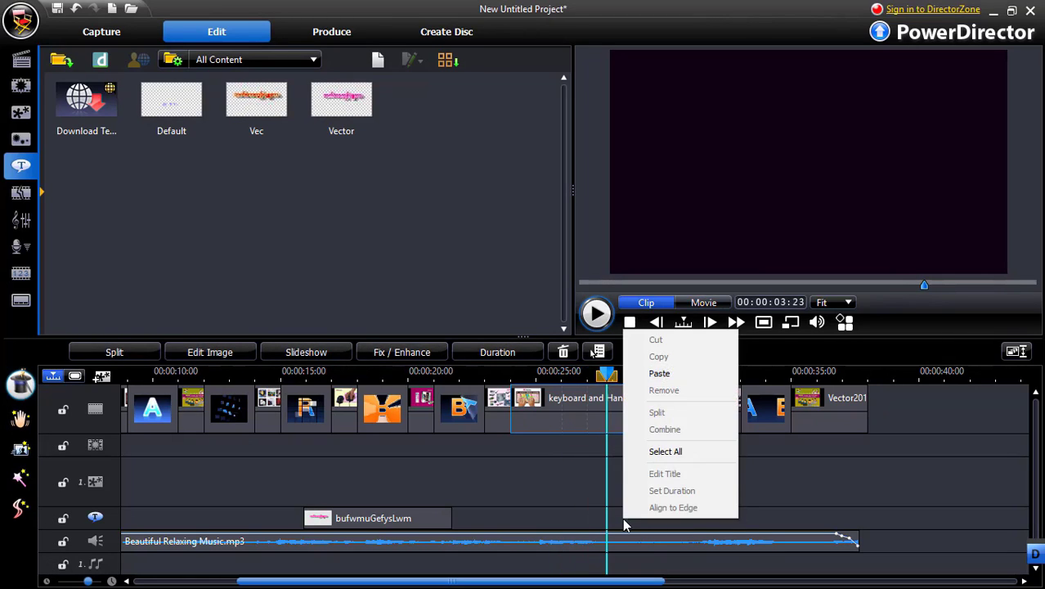
{"action": "left_click", "coordinate": [660, 372]}
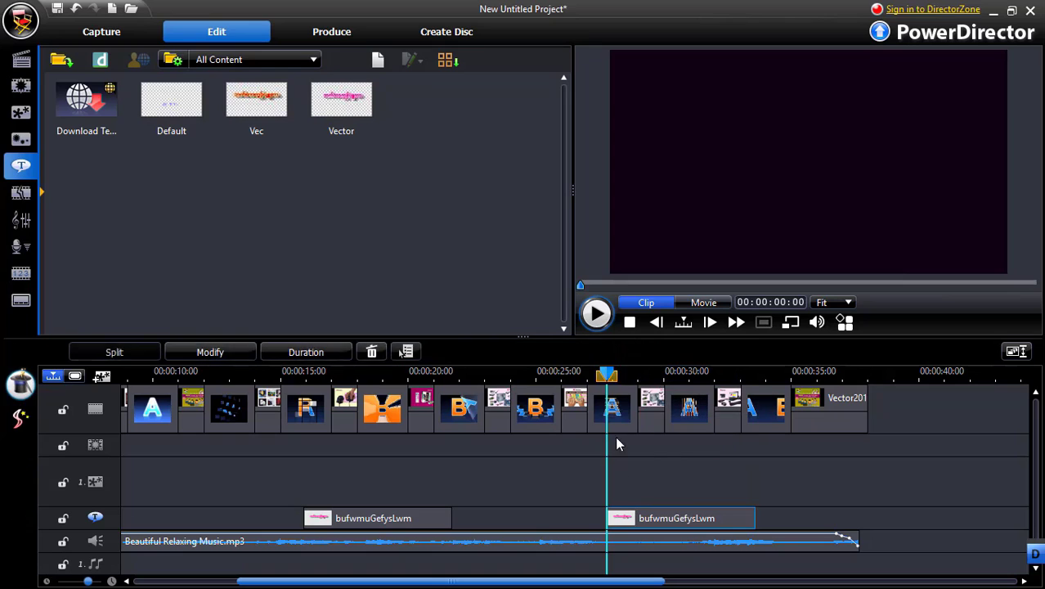
Return to the beginning of the timeline and play the whole movie to review the titles
{"action": "left_click_drag", "start_coordinate": [607, 376], "coordinate": [493, 376]}
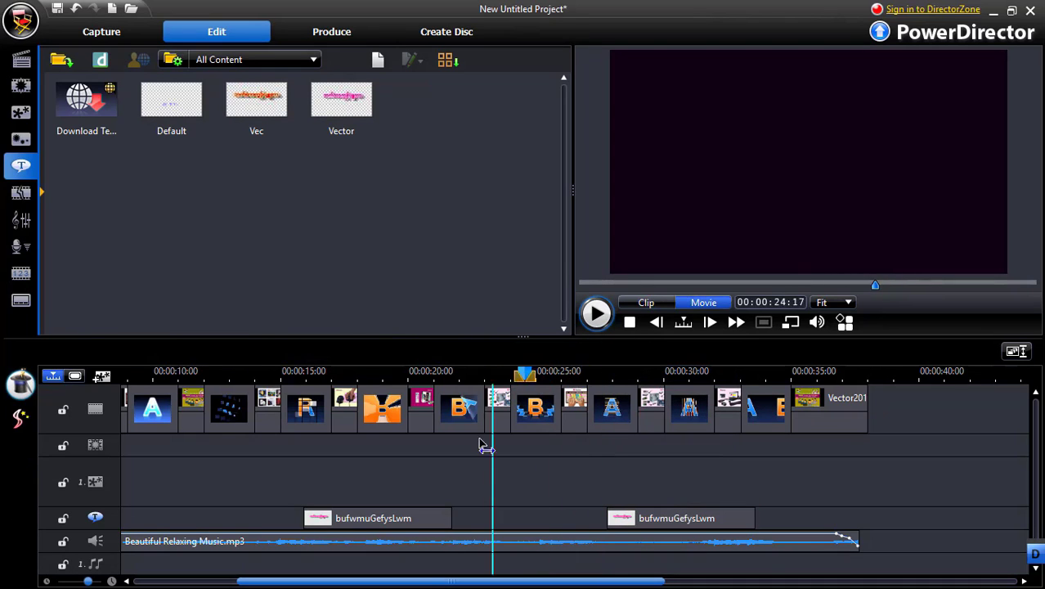
{"action": "scroll", "coordinate": [383, 584], "scroll_direction": "up", "scroll_amount": 3}
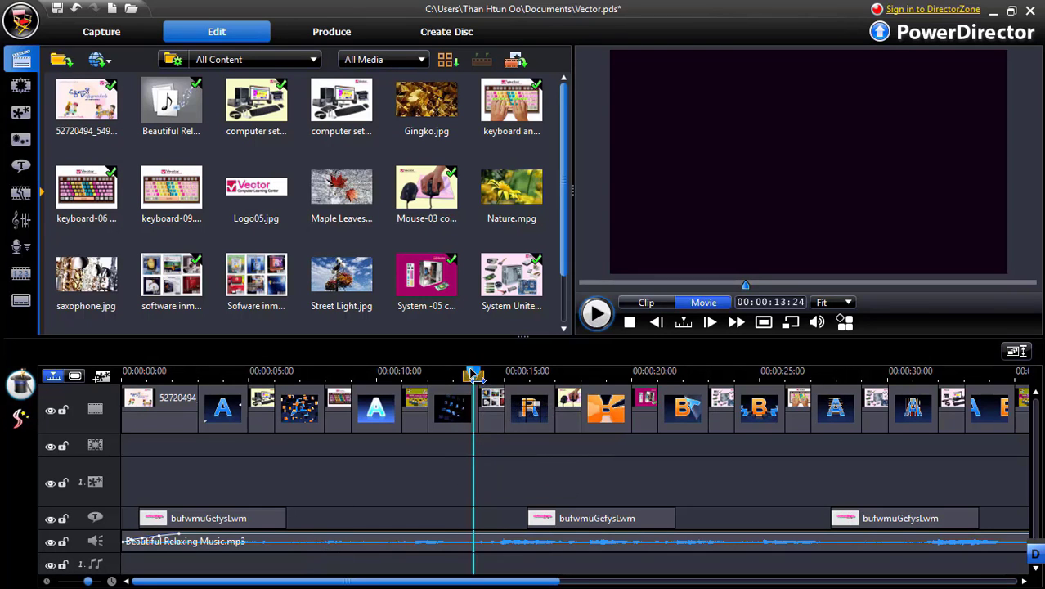
{"action": "left_click_drag", "start_coordinate": [480, 384], "coordinate": [128, 431]}
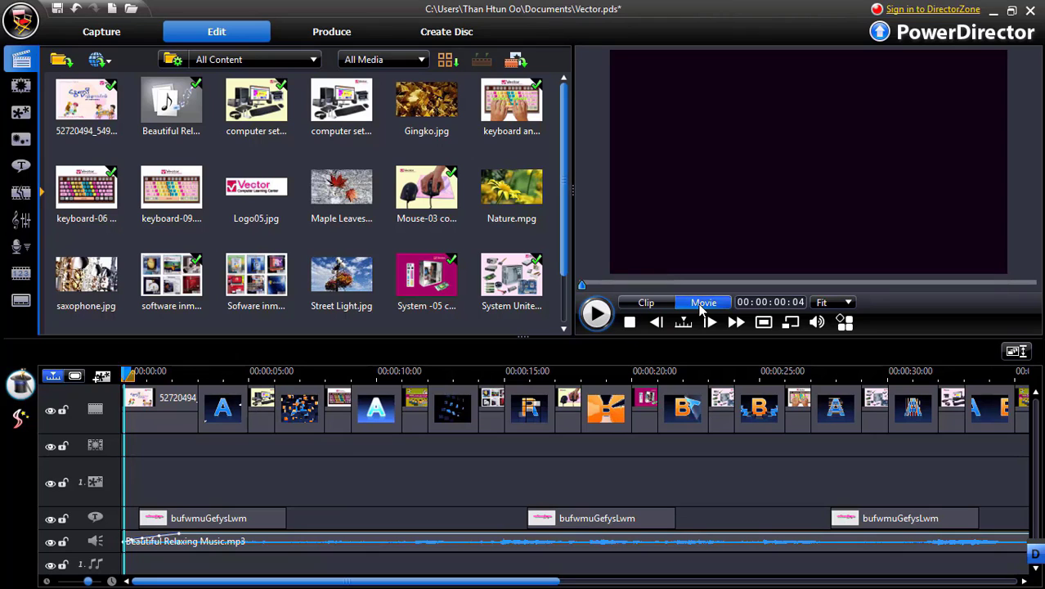
{"action": "left_click", "coordinate": [598, 316]}
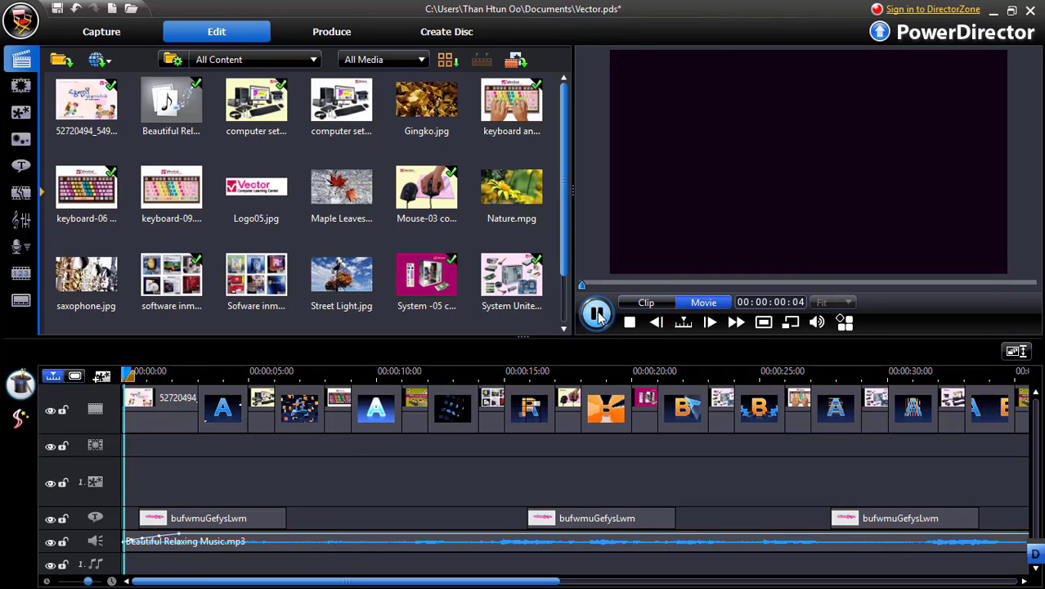